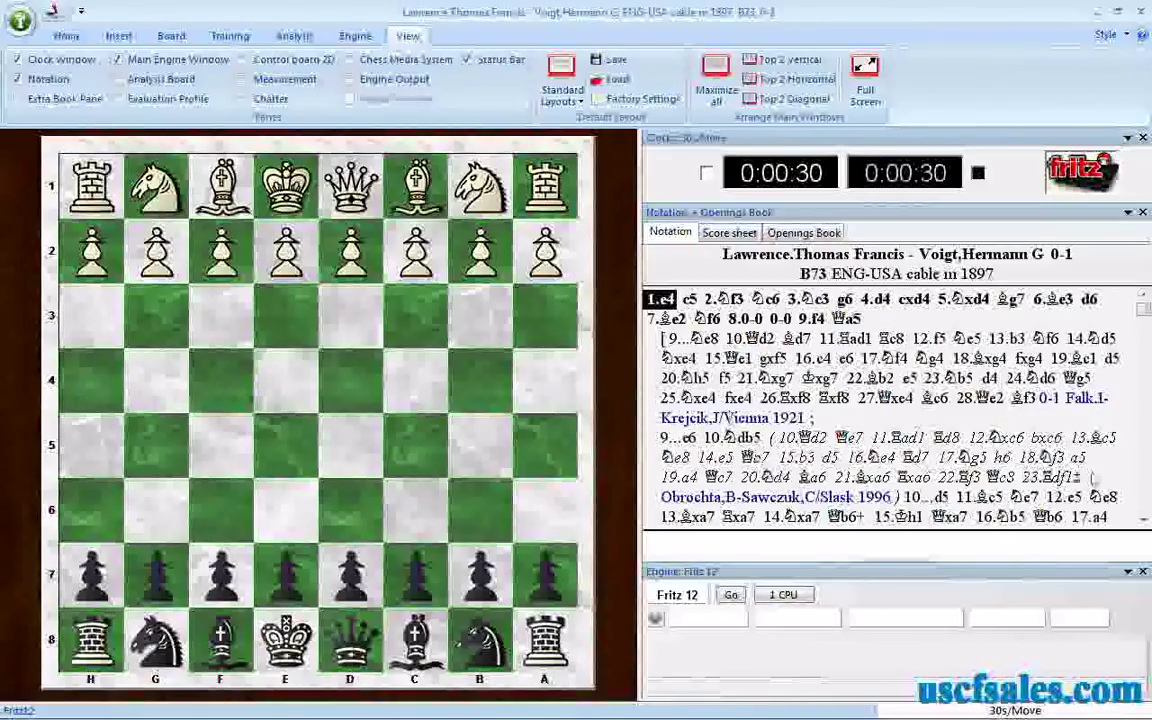
pyautogui.click(1144, 520)
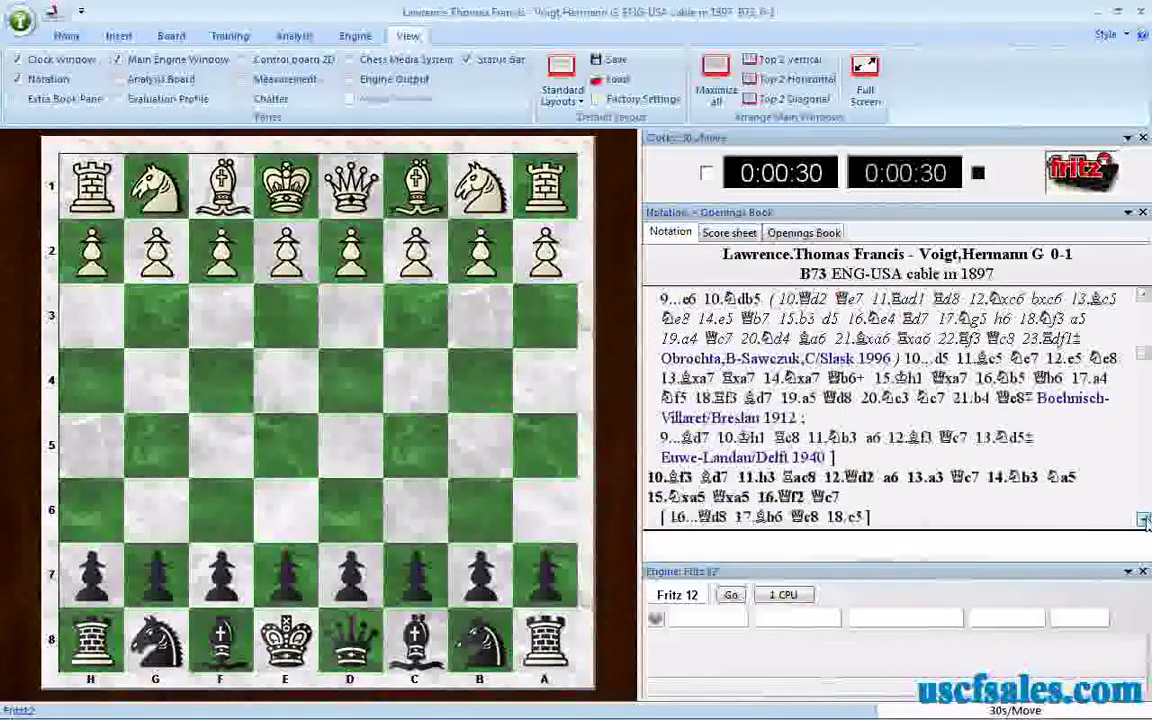
pyautogui.click(1144, 297)
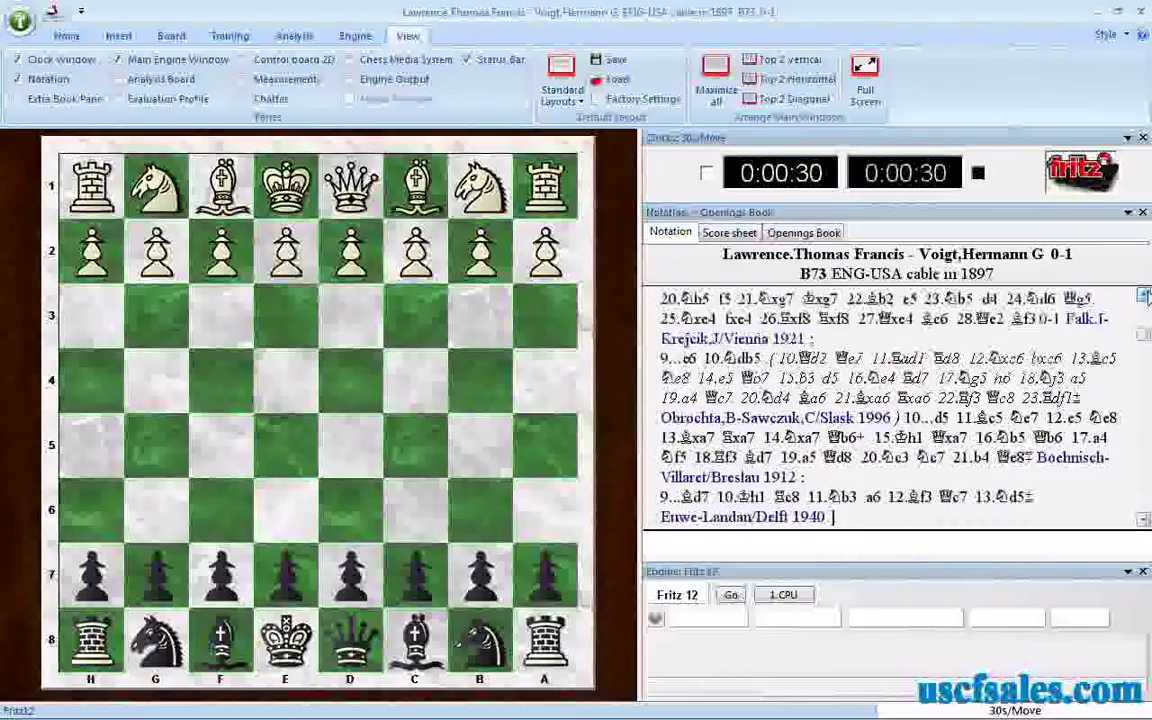
pyautogui.click(1144, 297)
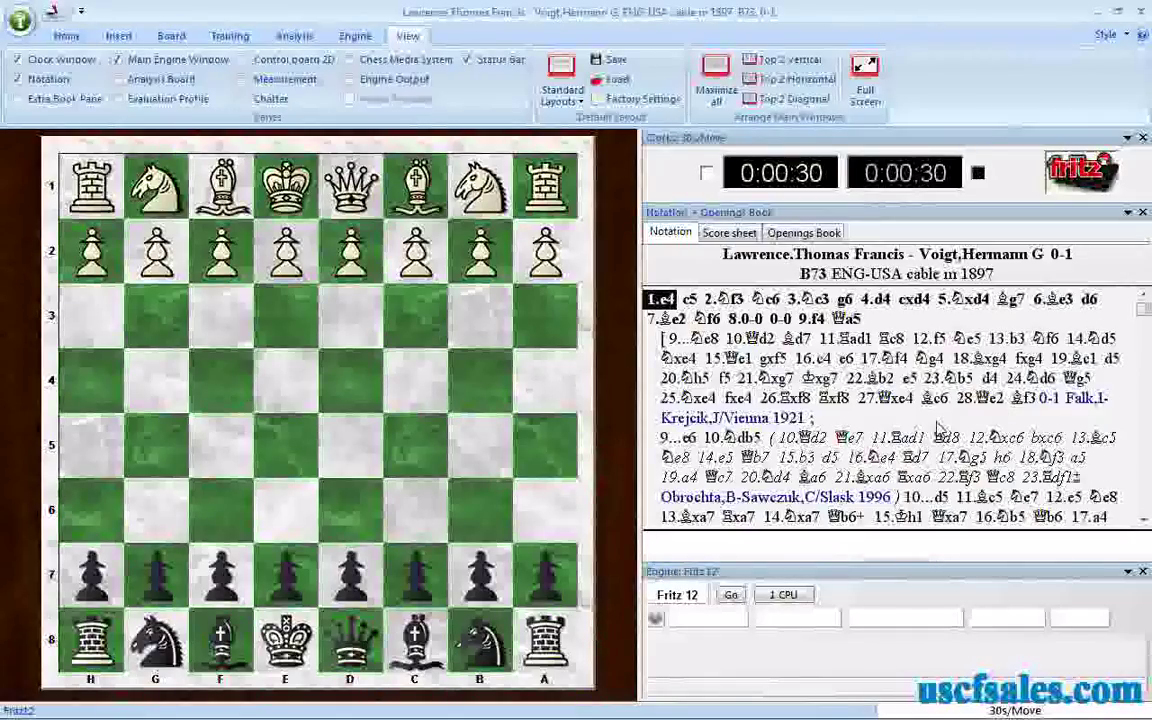
# - Open Variation Colour for the 9...Re8 sideline and try custom green tones from the spectrum
pyautogui.click(680, 339)
pyautogui.rightClick(702, 344)
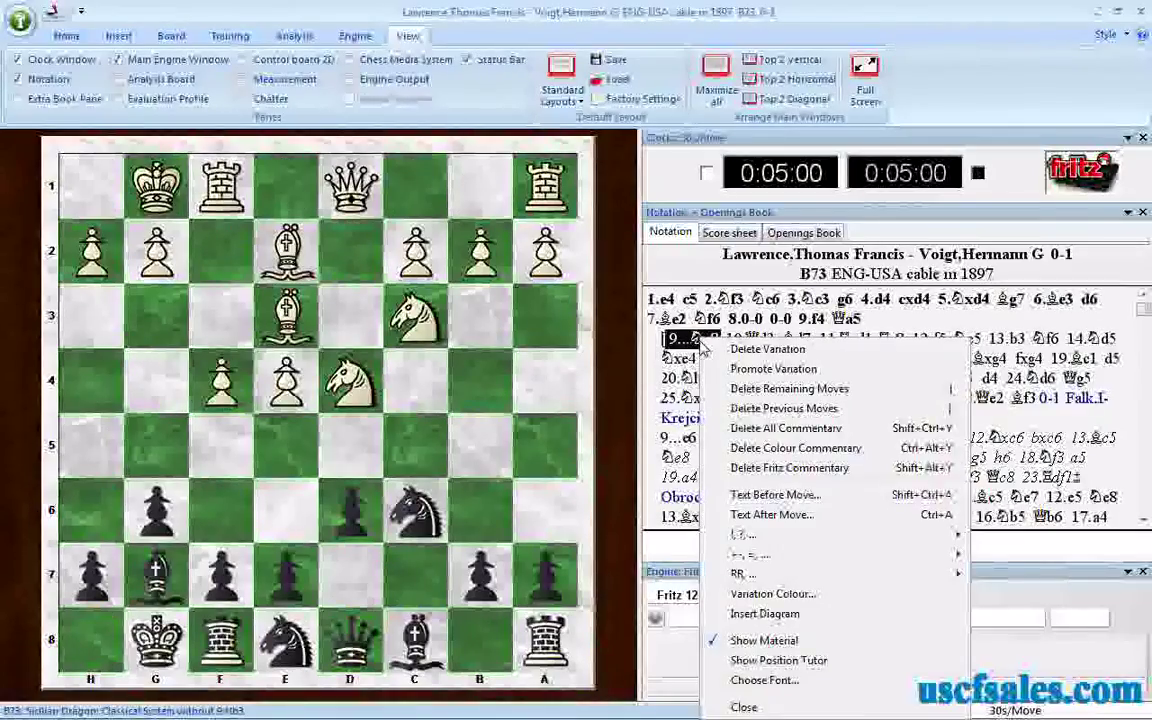
pyautogui.click(634, 361)
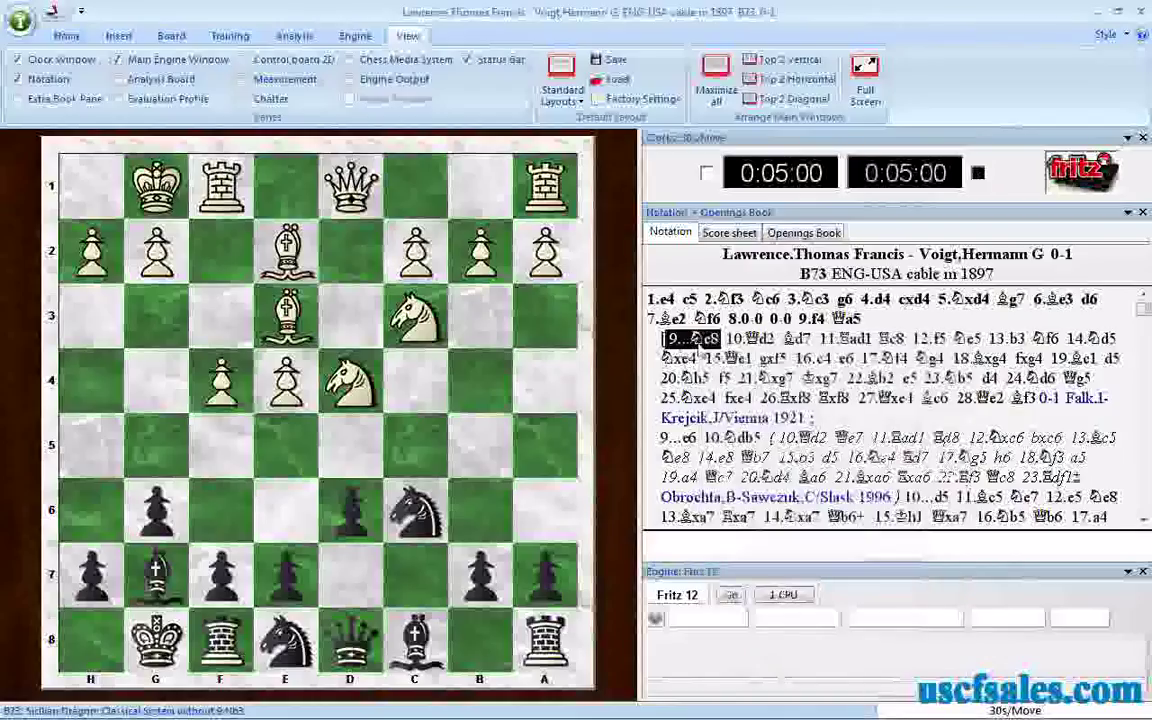
pyautogui.rightClick(702, 344)
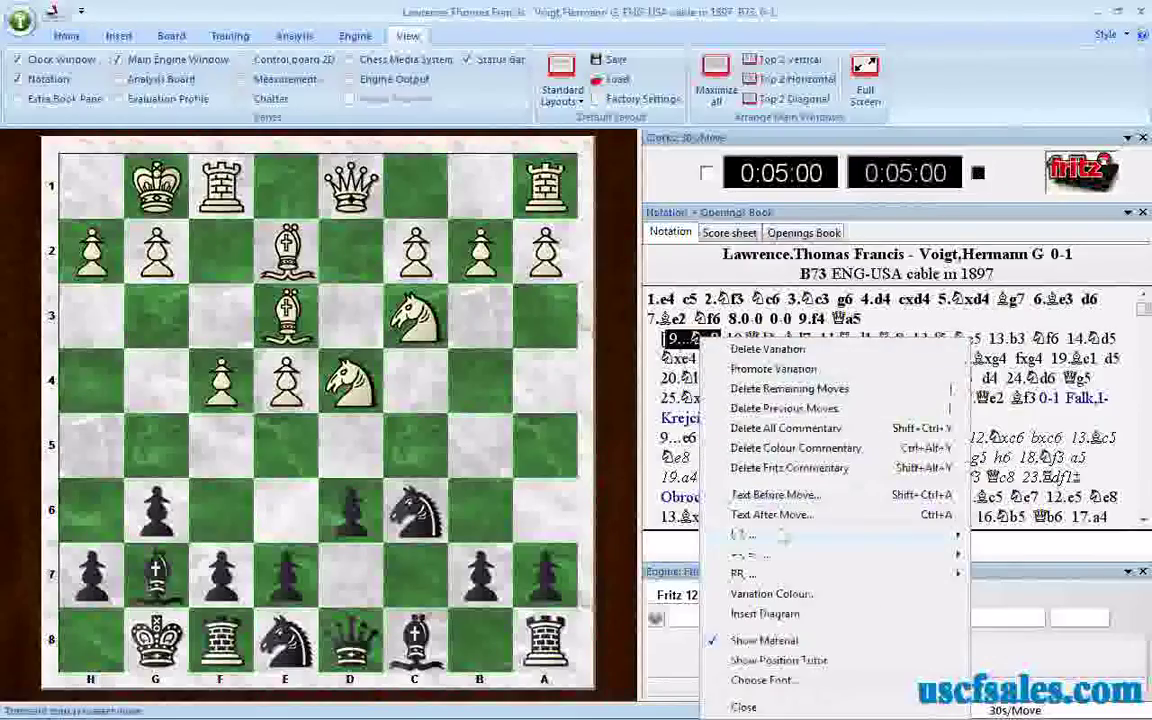
pyautogui.moveTo(802, 597)
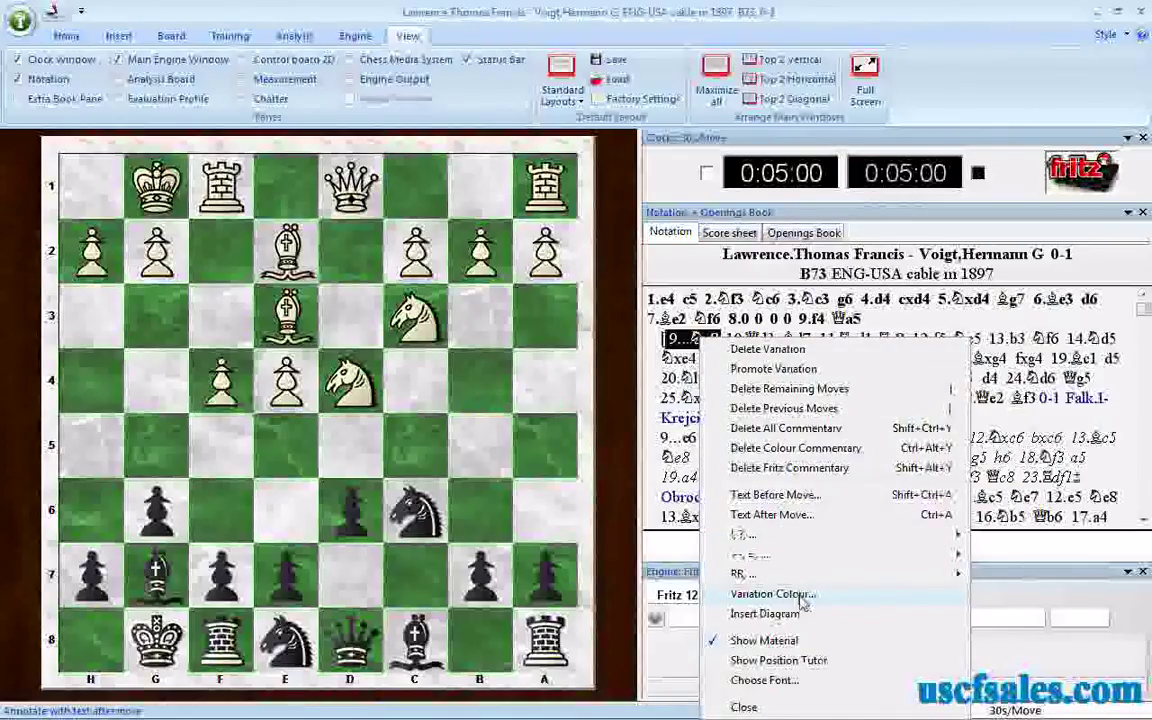
pyautogui.click(802, 596)
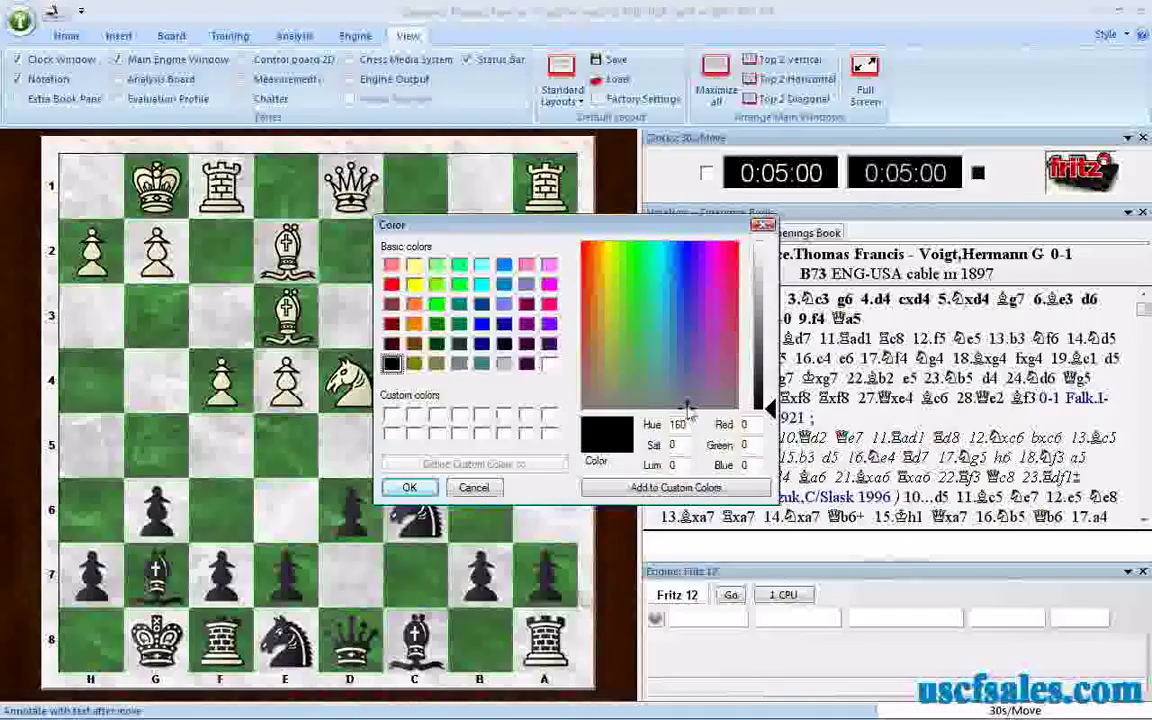
pyautogui.click(634, 322)
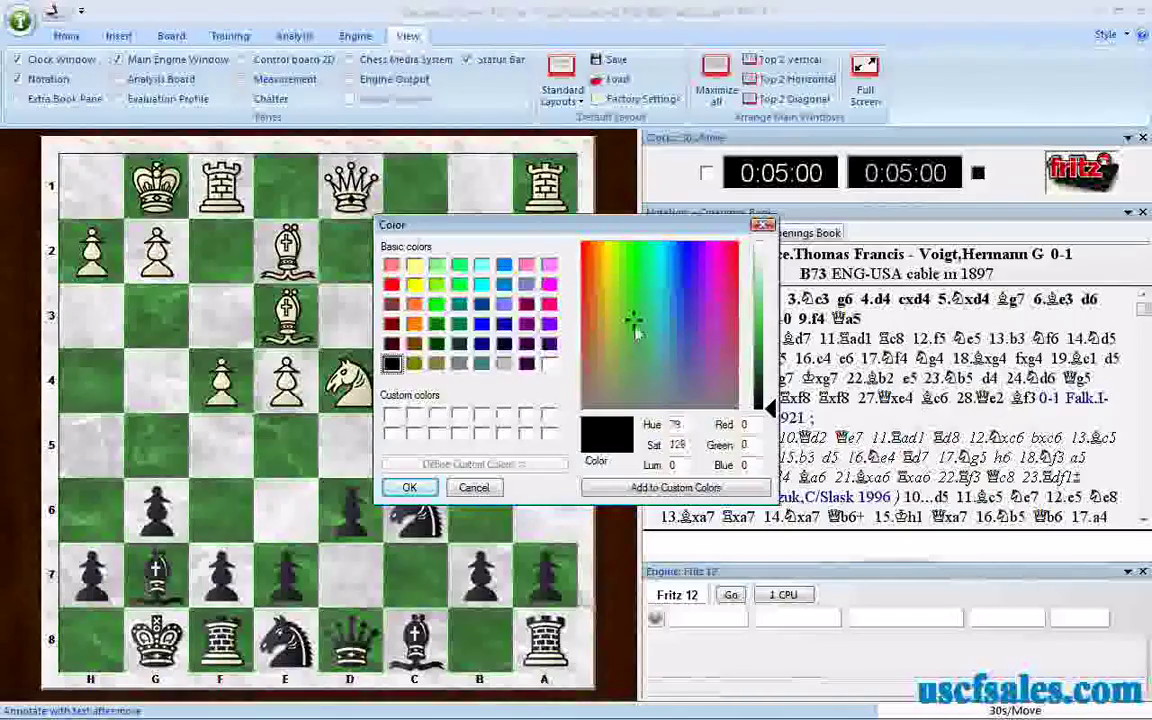
pyautogui.click(645, 329)
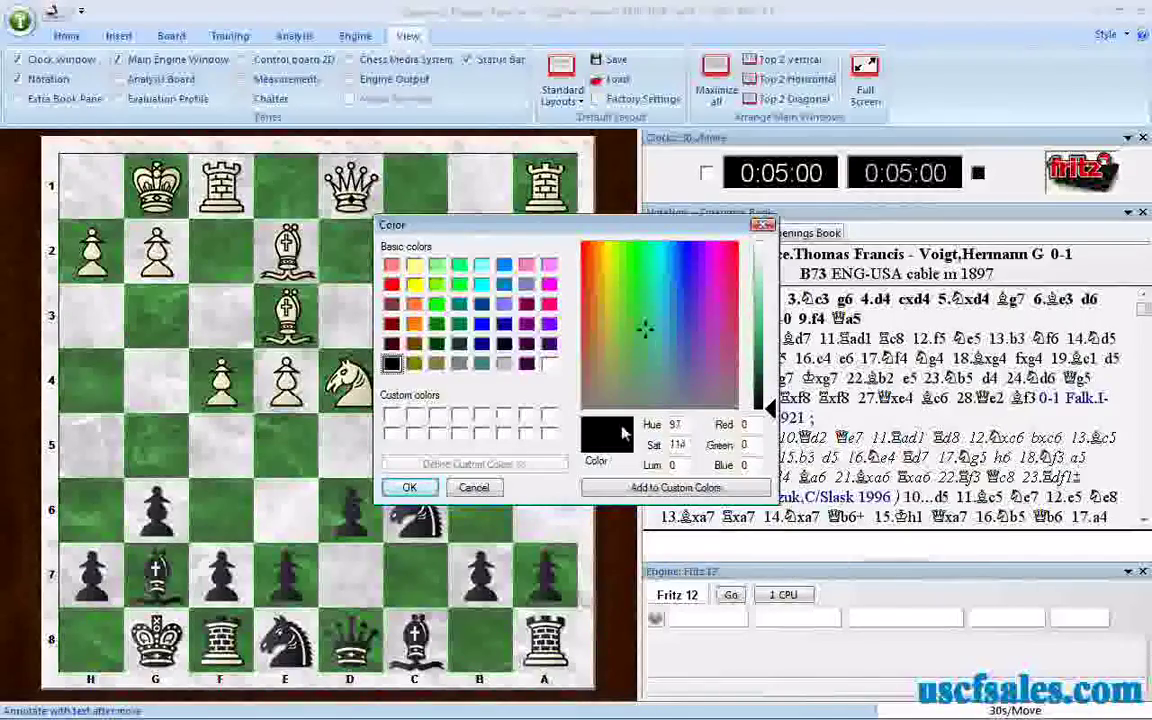
pyautogui.click(762, 398)
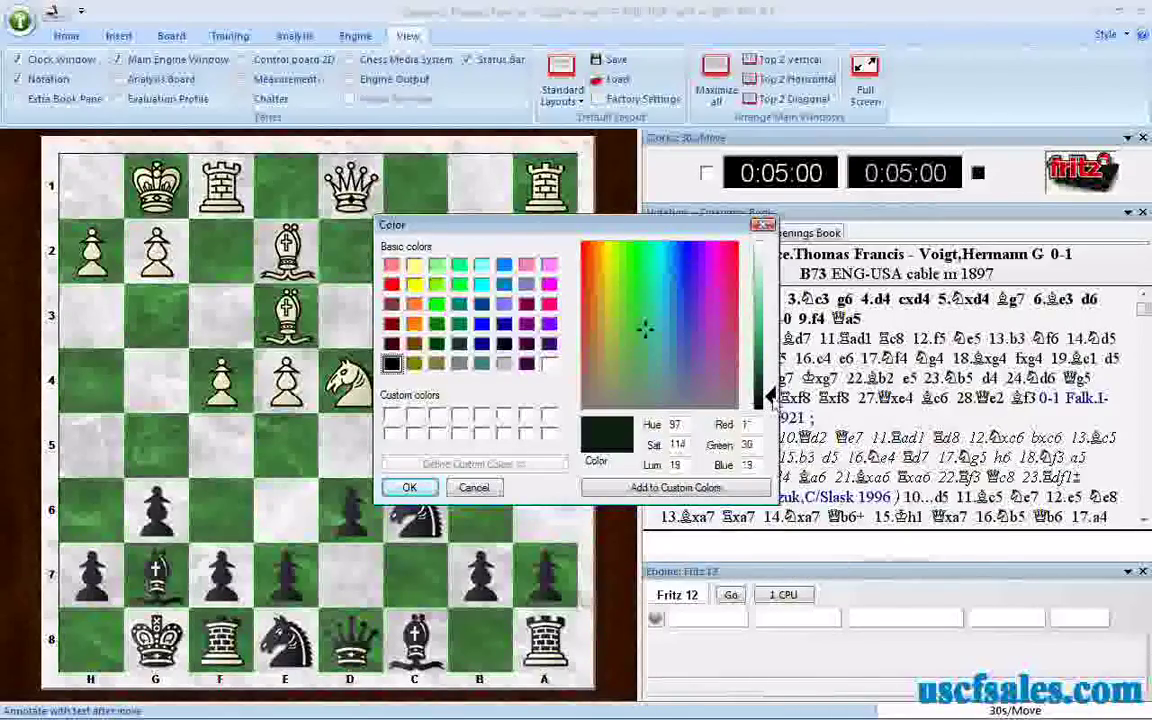
pyautogui.moveTo(769, 397); pyautogui.dragTo(769, 329)
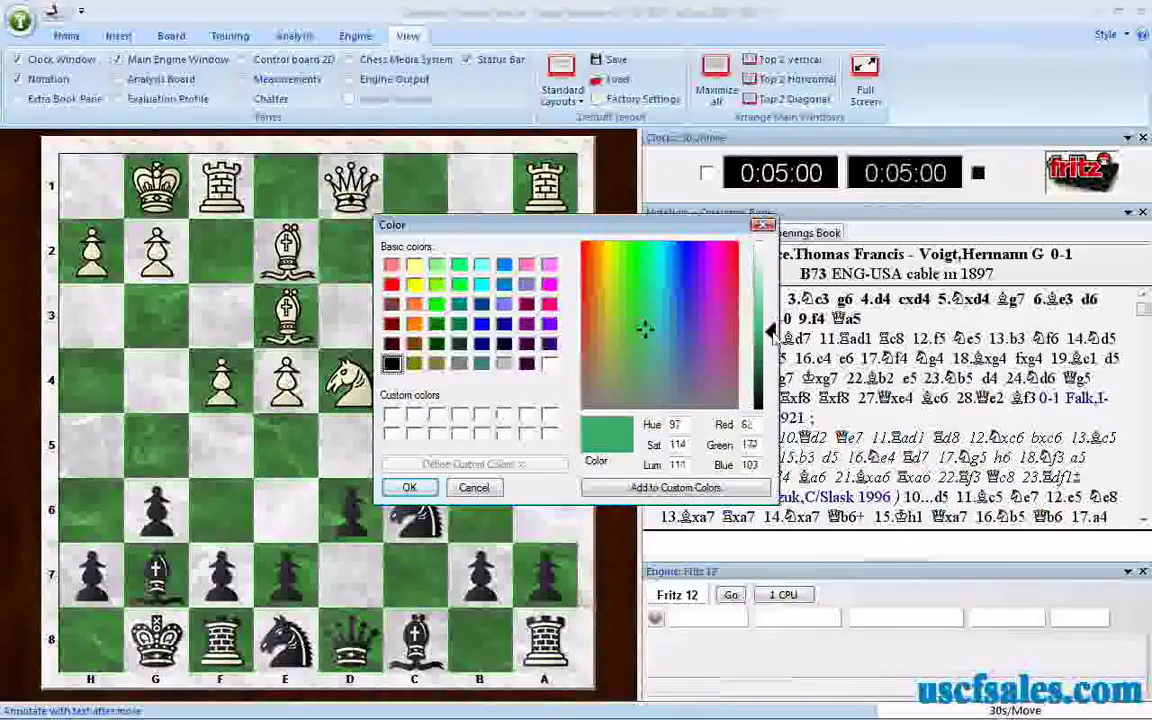
pyautogui.click(658, 325)
pyautogui.moveTo(658, 325); pyautogui.dragTo(701, 321)
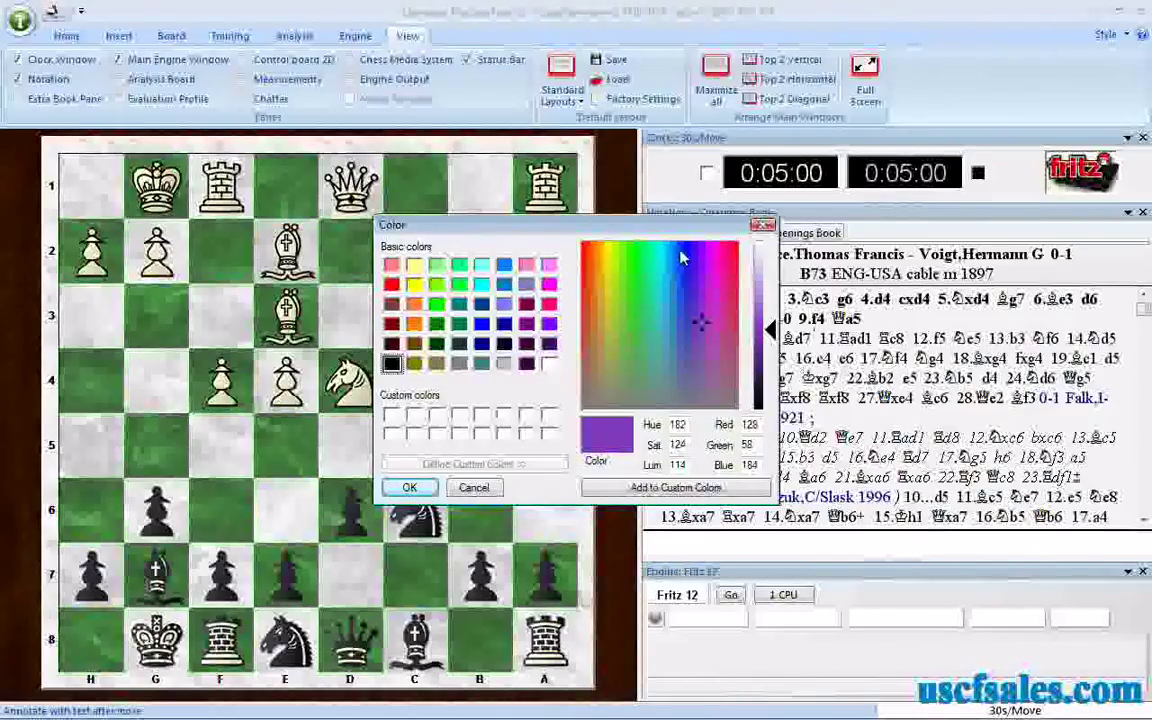
# - Apply the dark green basic colour to the sideline ending Vienna 1921
pyautogui.moveTo(611, 224); pyautogui.dragTo(481, 212)
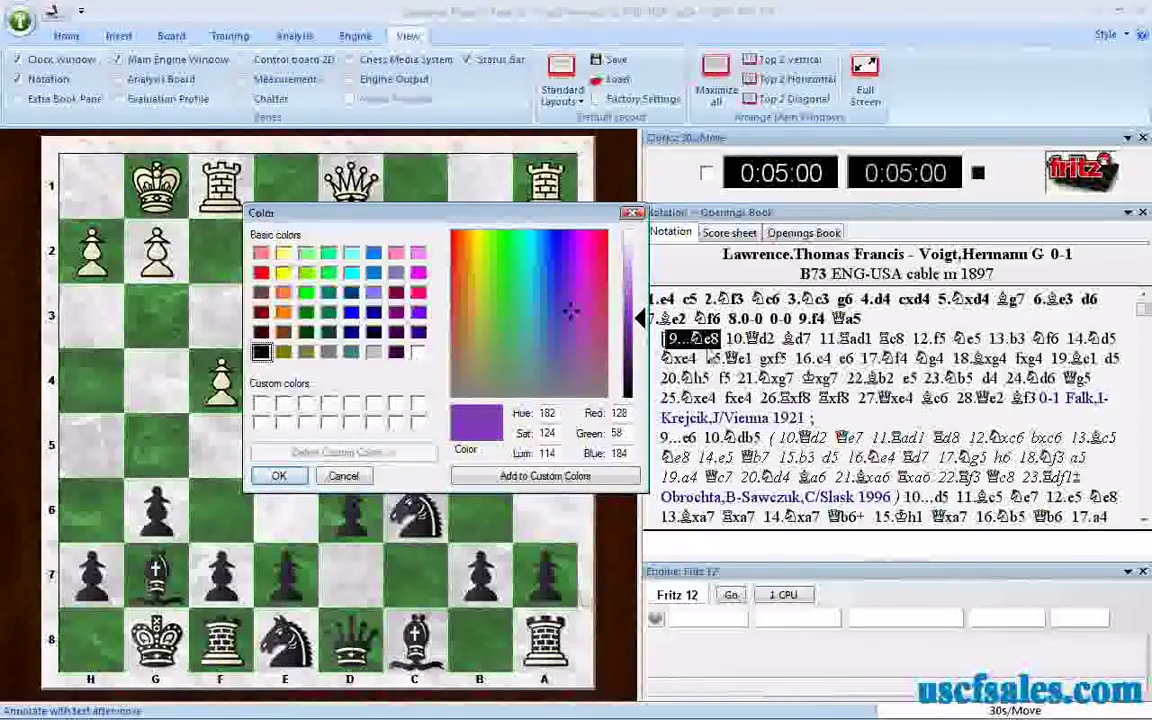
pyautogui.click(306, 313)
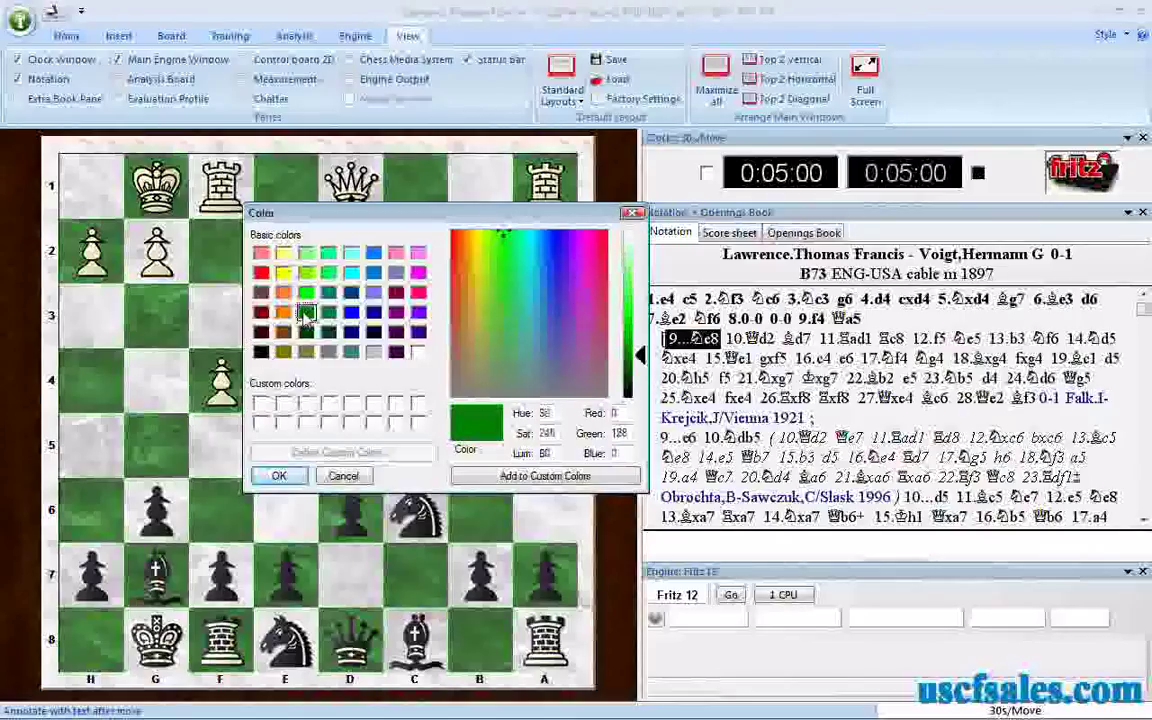
pyautogui.click(345, 476)
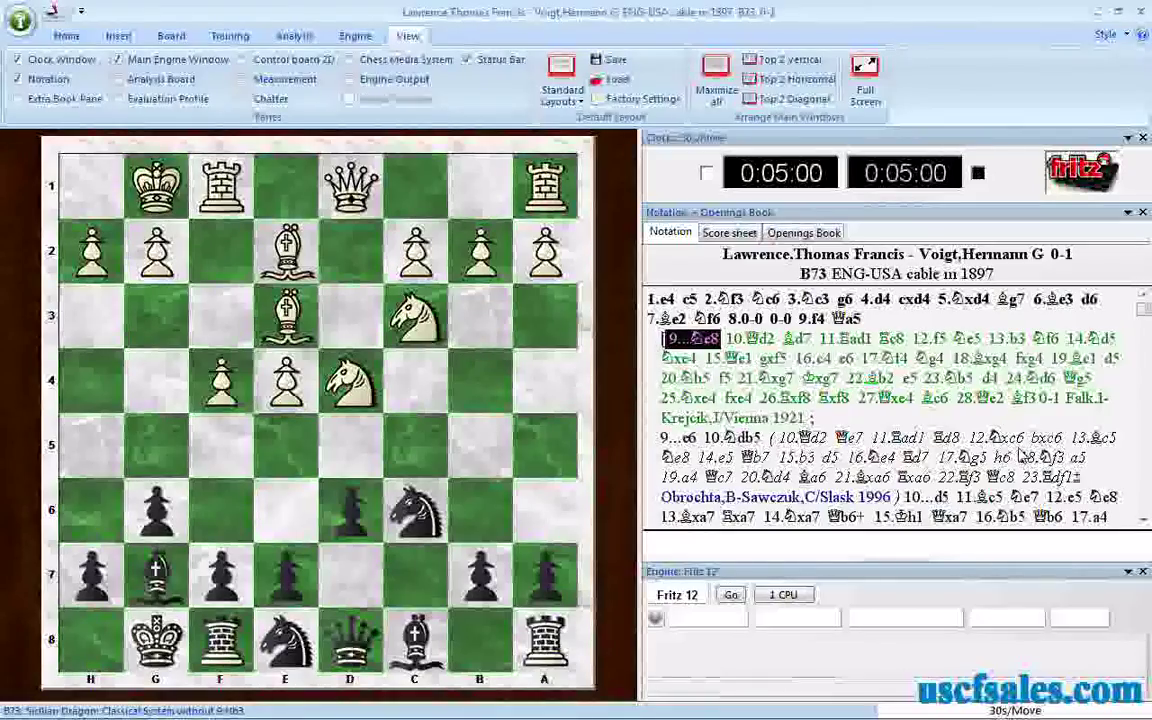
pyautogui.click(672, 438)
# - Give the 9...c6 sideline the orange swatch colour, confirming orange a second time
pyautogui.rightClick(678, 440)
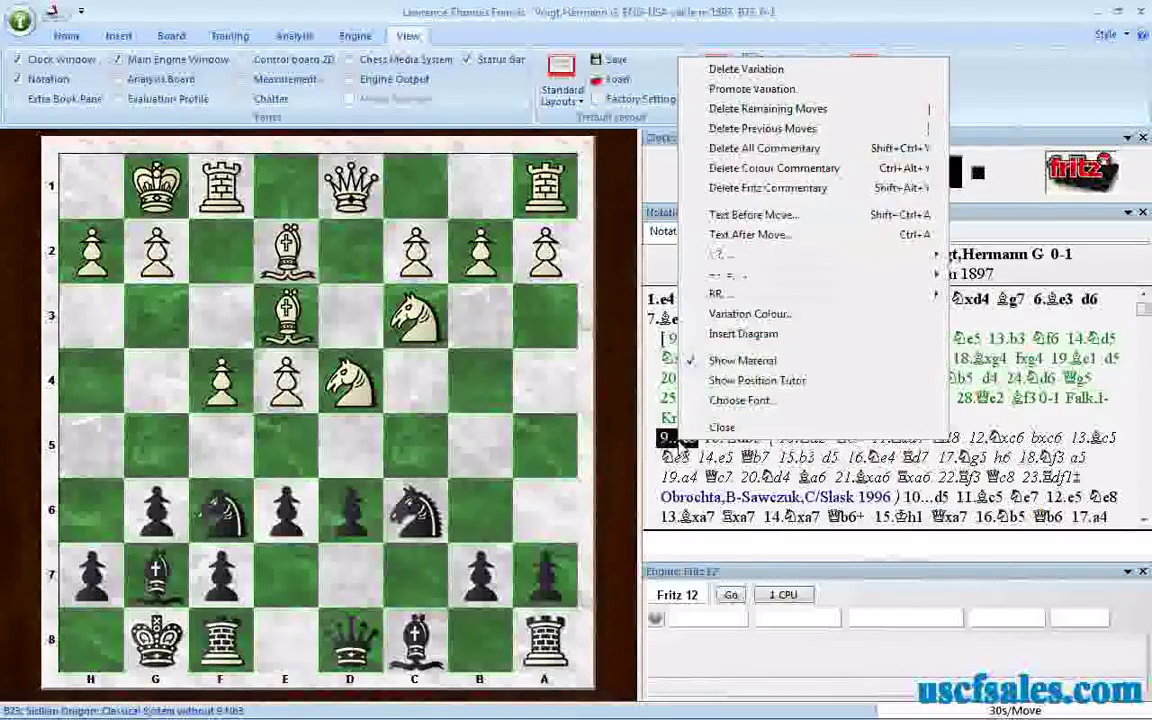
pyautogui.click(749, 314)
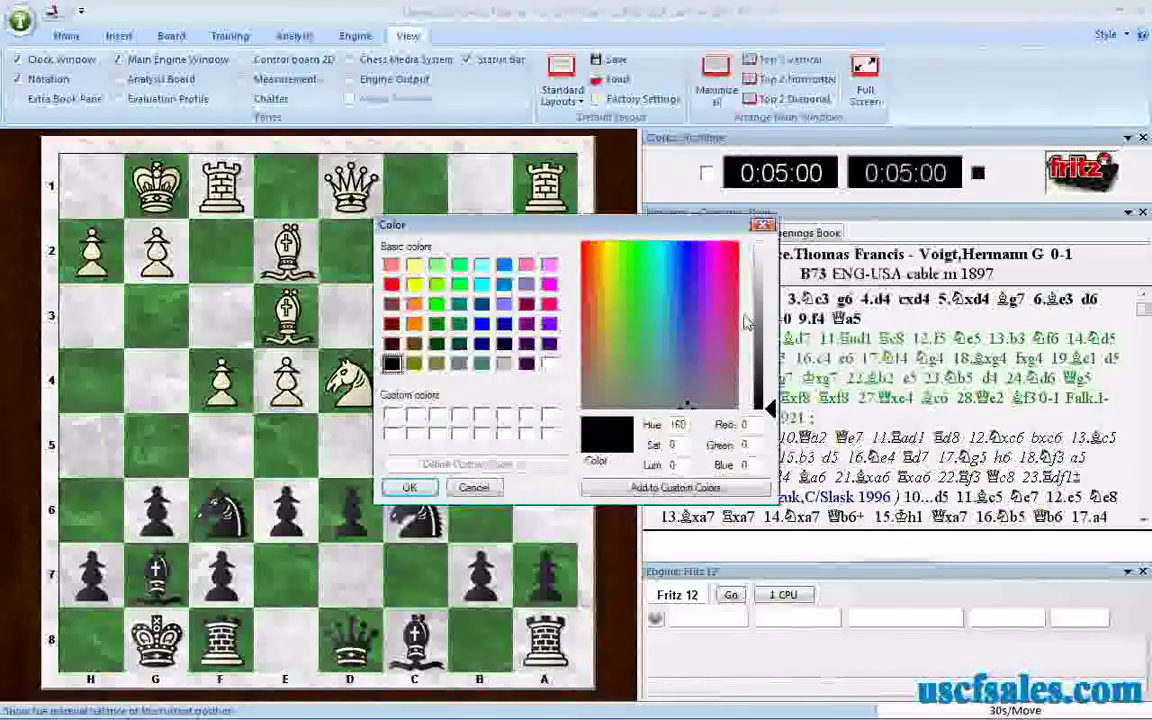
pyautogui.click(413, 304)
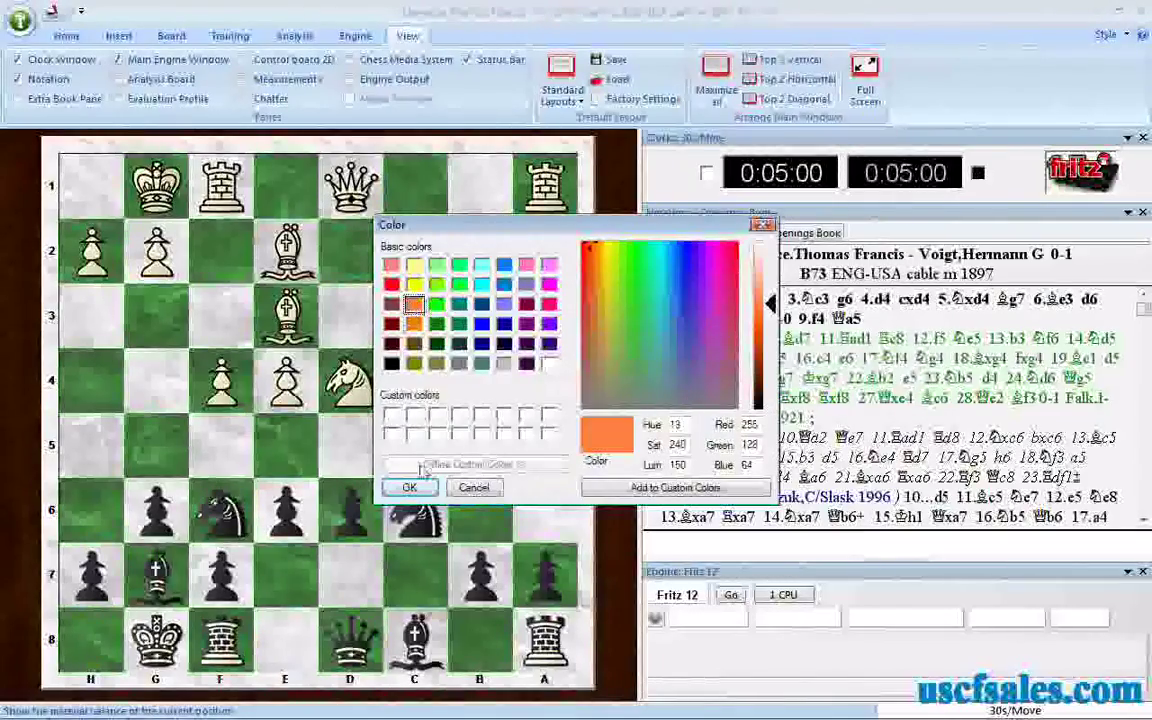
pyautogui.click(409, 487)
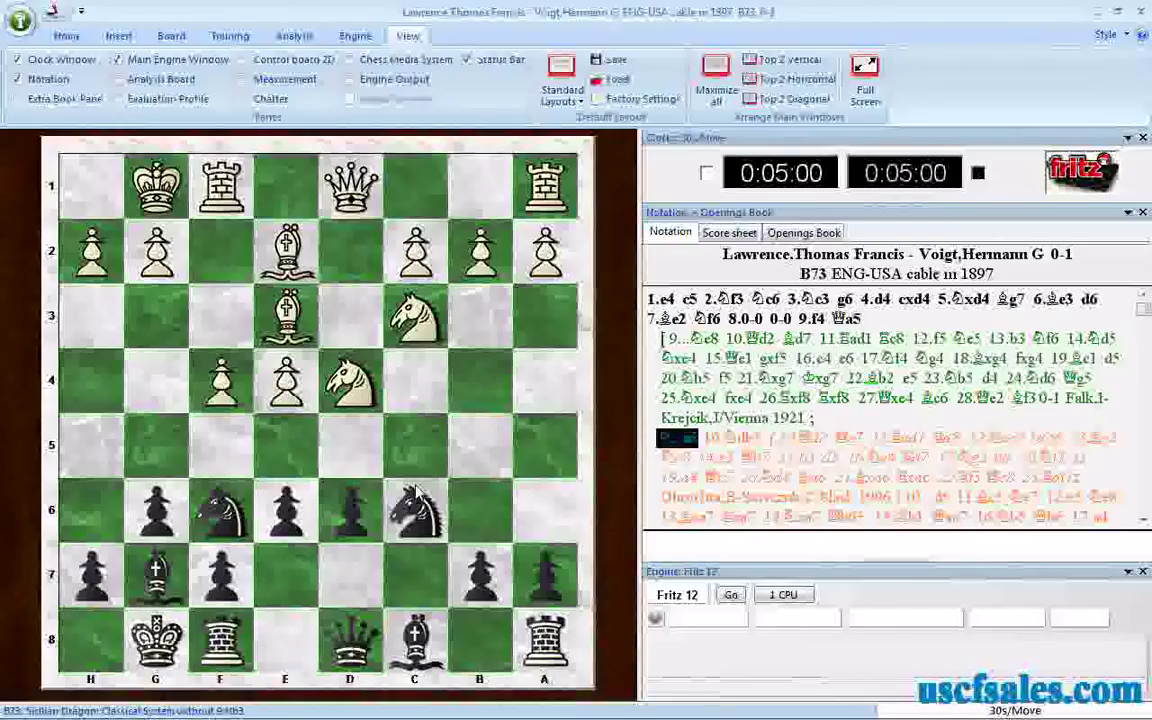
pyautogui.scroll(-4, 1143, 522)
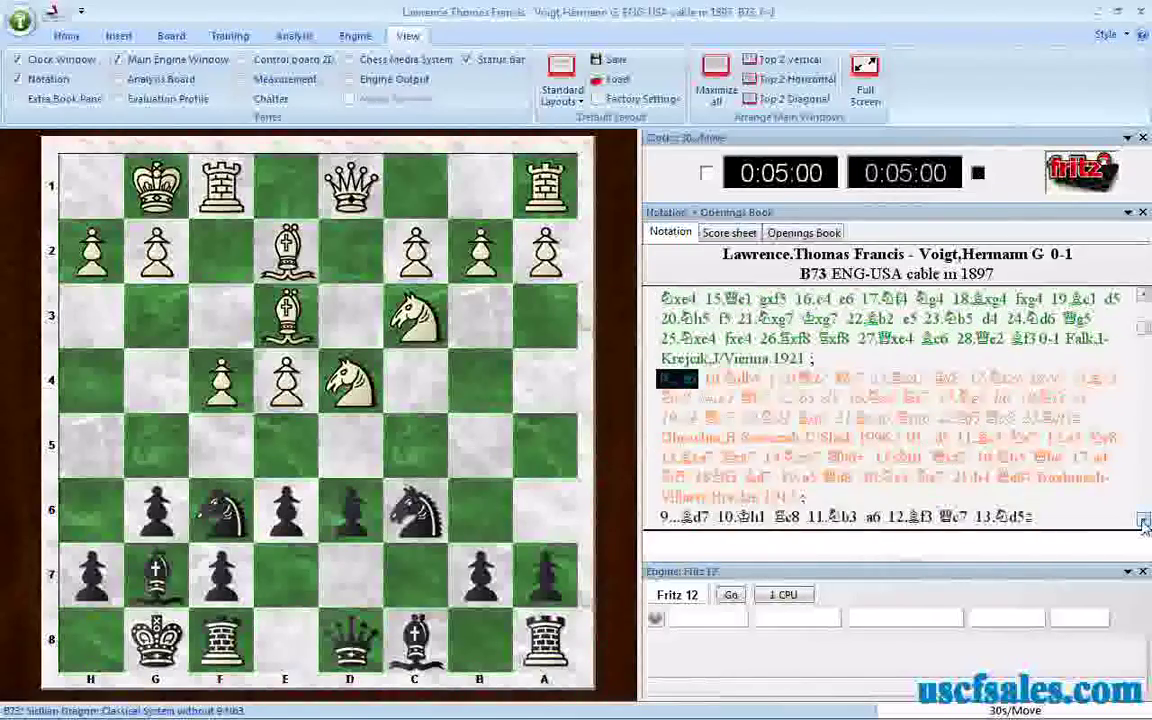
pyautogui.rightClick(688, 366)
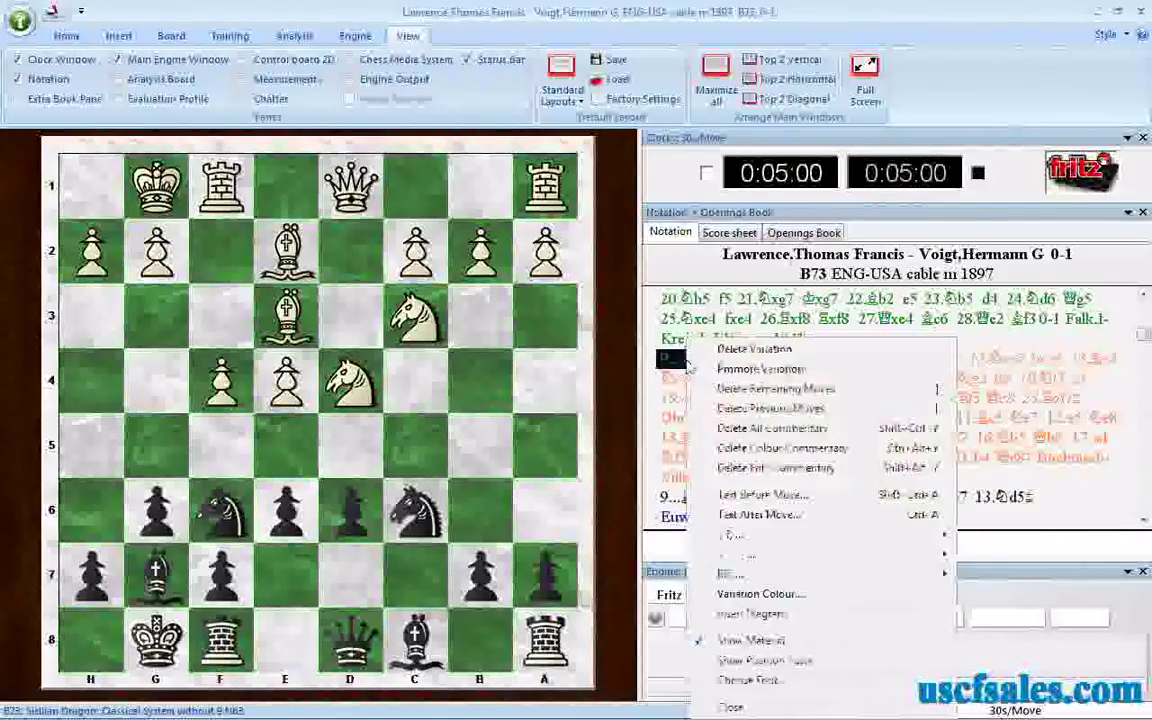
pyautogui.click(751, 598)
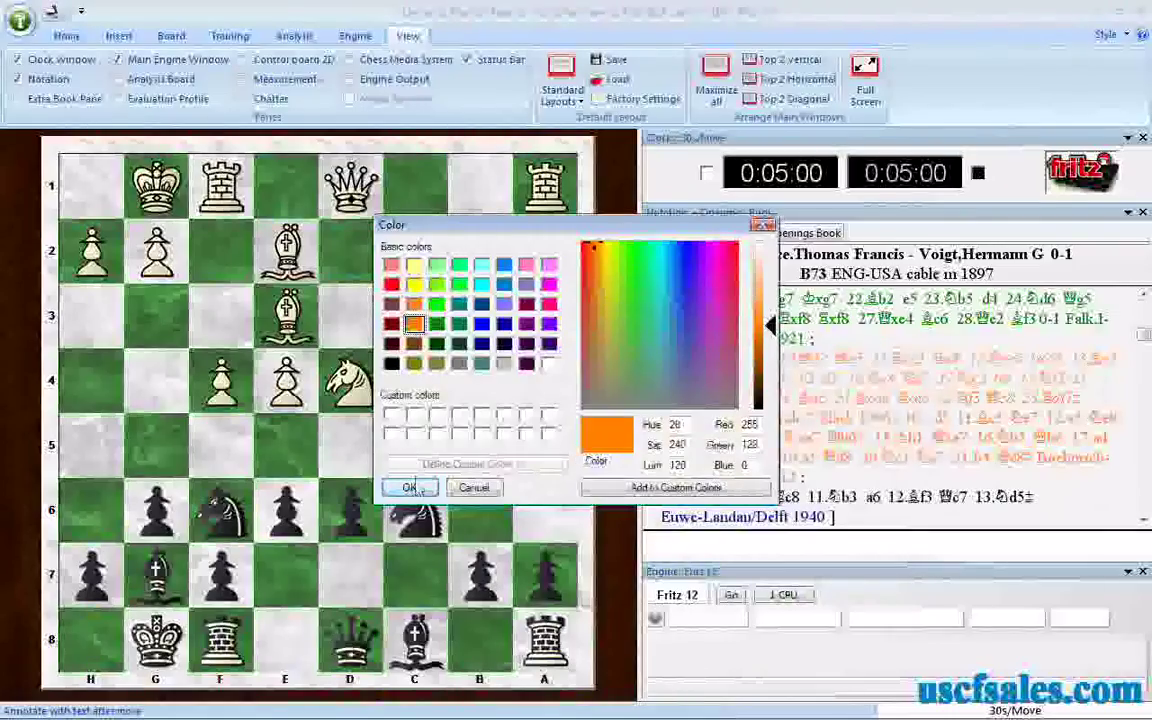
pyautogui.click(409, 487)
pyautogui.scroll(-5, 1143, 519)
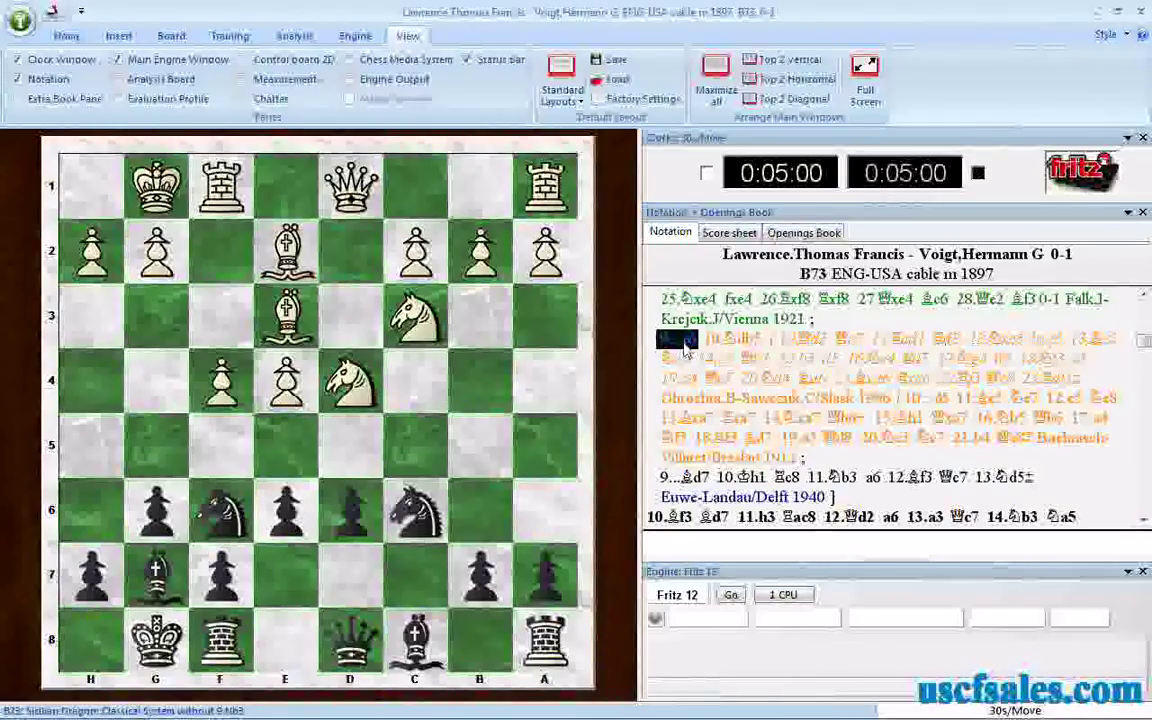
# - Colour the nested 10.Qd2 sub-line, ending with Slask 1996, olive
pyautogui.rightClick(812, 349)
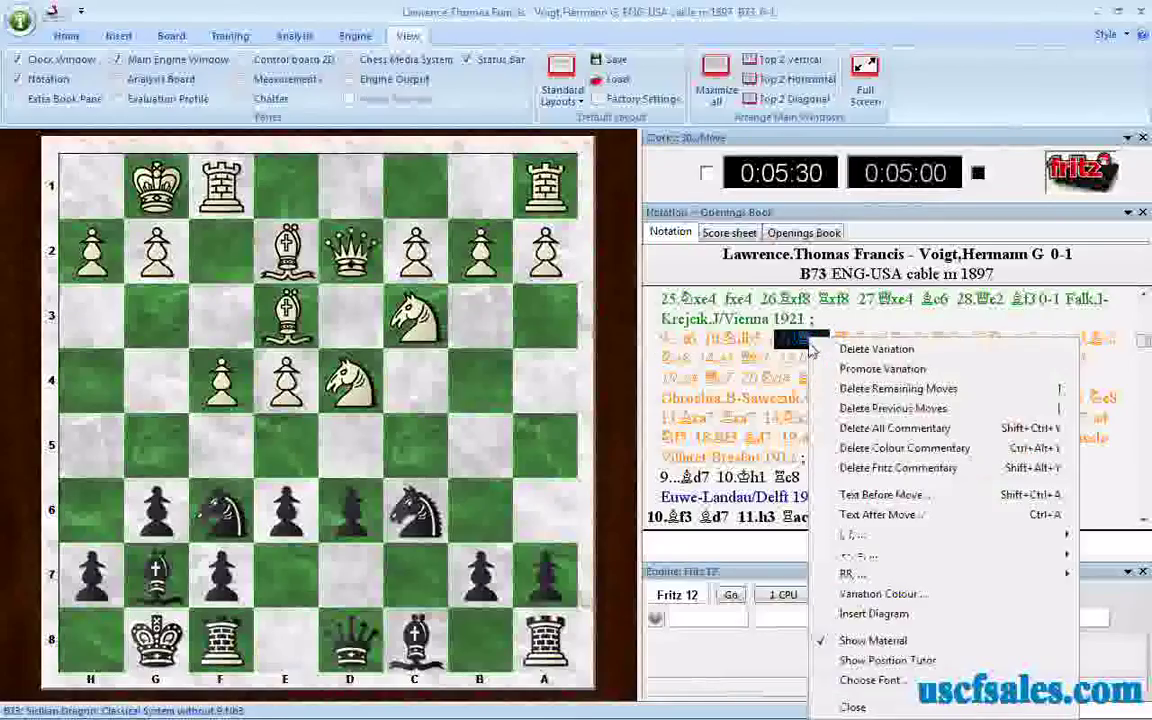
pyautogui.click(878, 594)
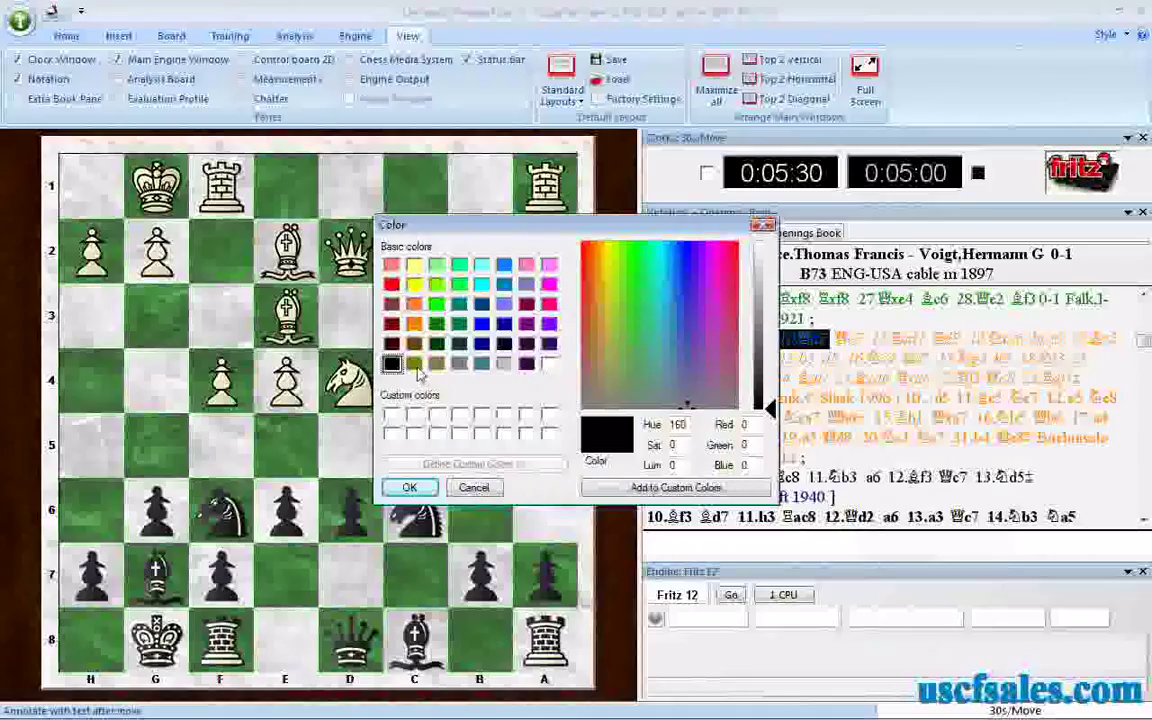
pyautogui.click(414, 364)
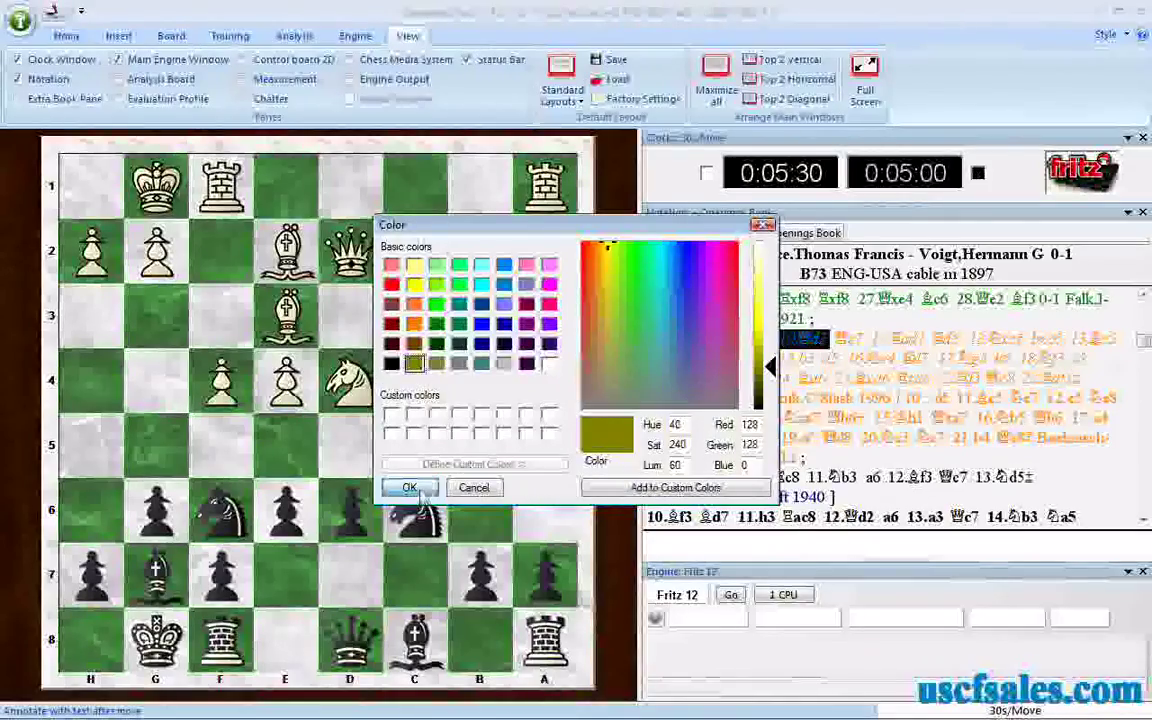
pyautogui.click(409, 487)
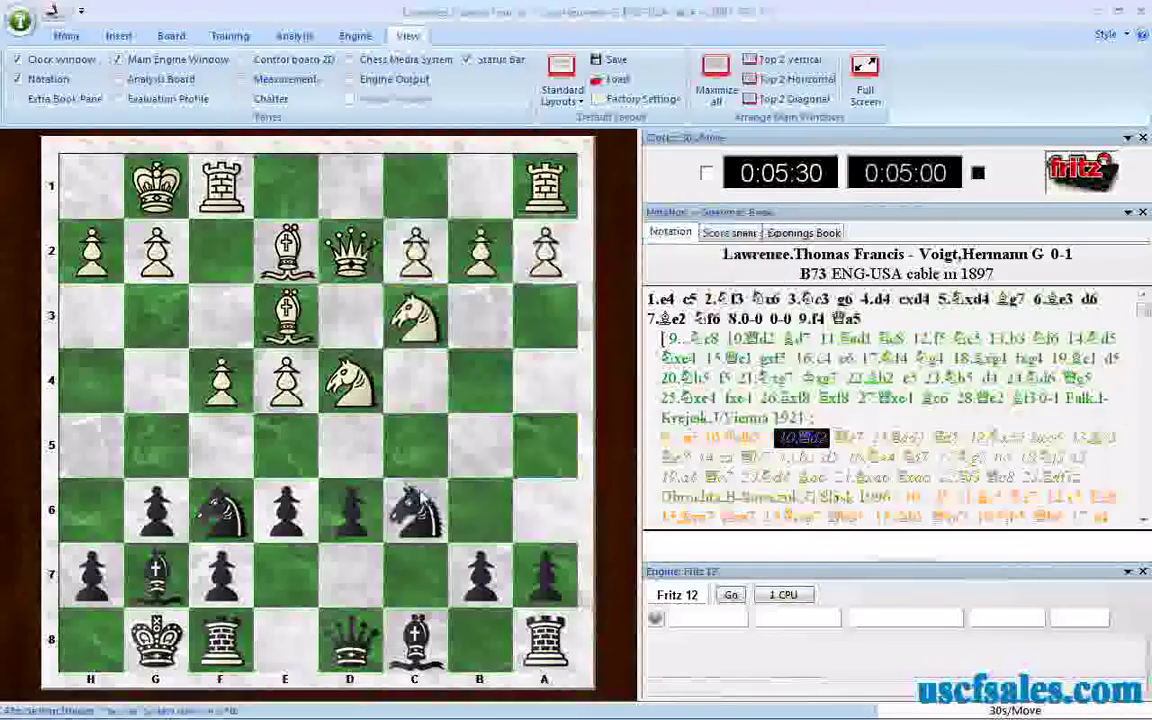
pyautogui.click(1144, 521)
pyautogui.scroll(-2, 1144, 521)
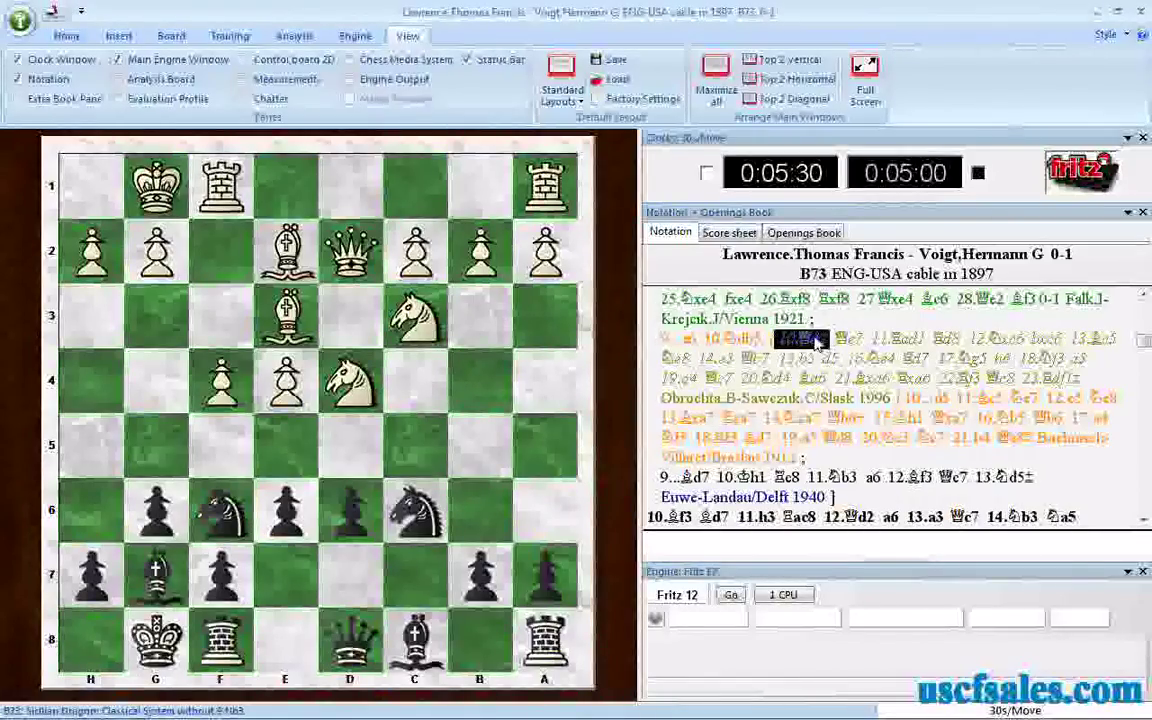
# - Recolour the 10.Qd2 sub-line red
pyautogui.rightClick(818, 342)
pyautogui.click(880, 593)
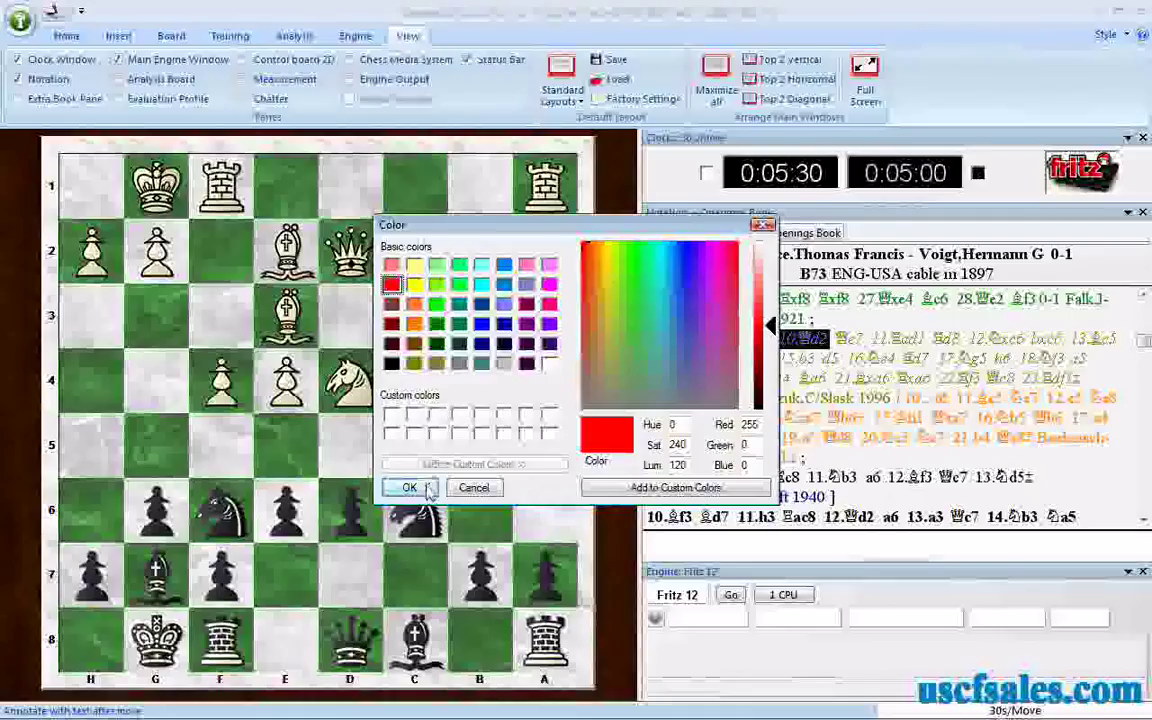
pyautogui.press('Return')
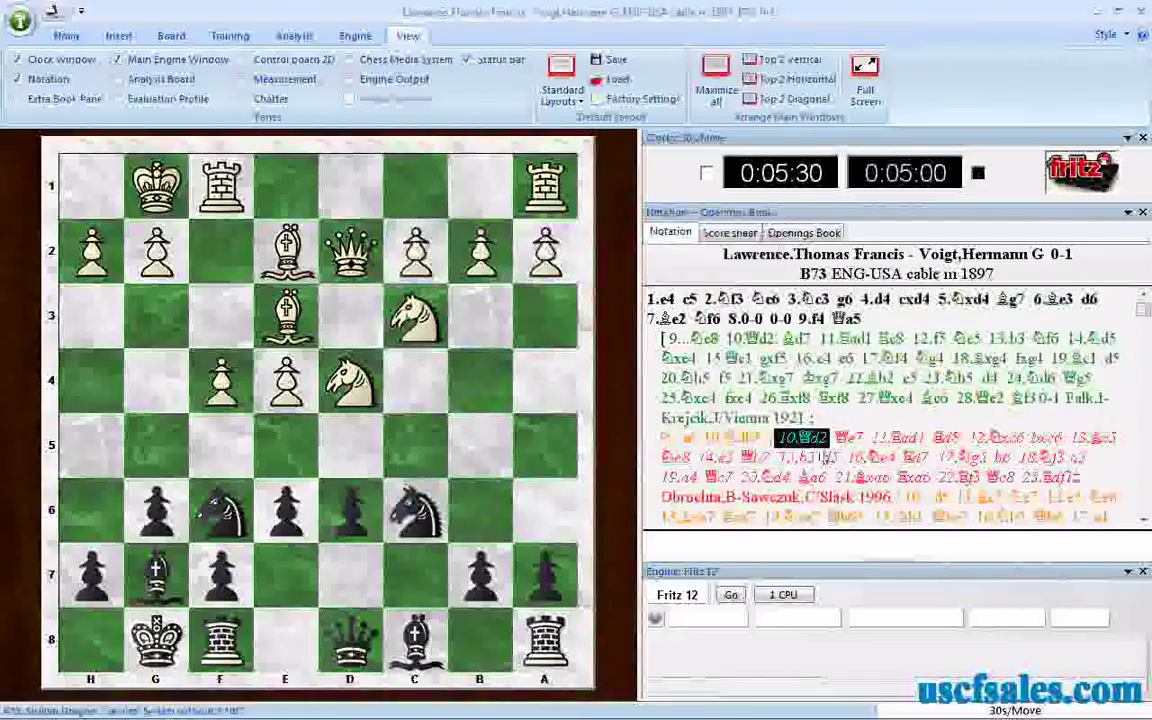
# - Colour the 9...Bd7 sideline, ending Delft 1940, blue
pyautogui.click(1144, 520)
pyautogui.click(1144, 520)
pyautogui.click(1144, 520)
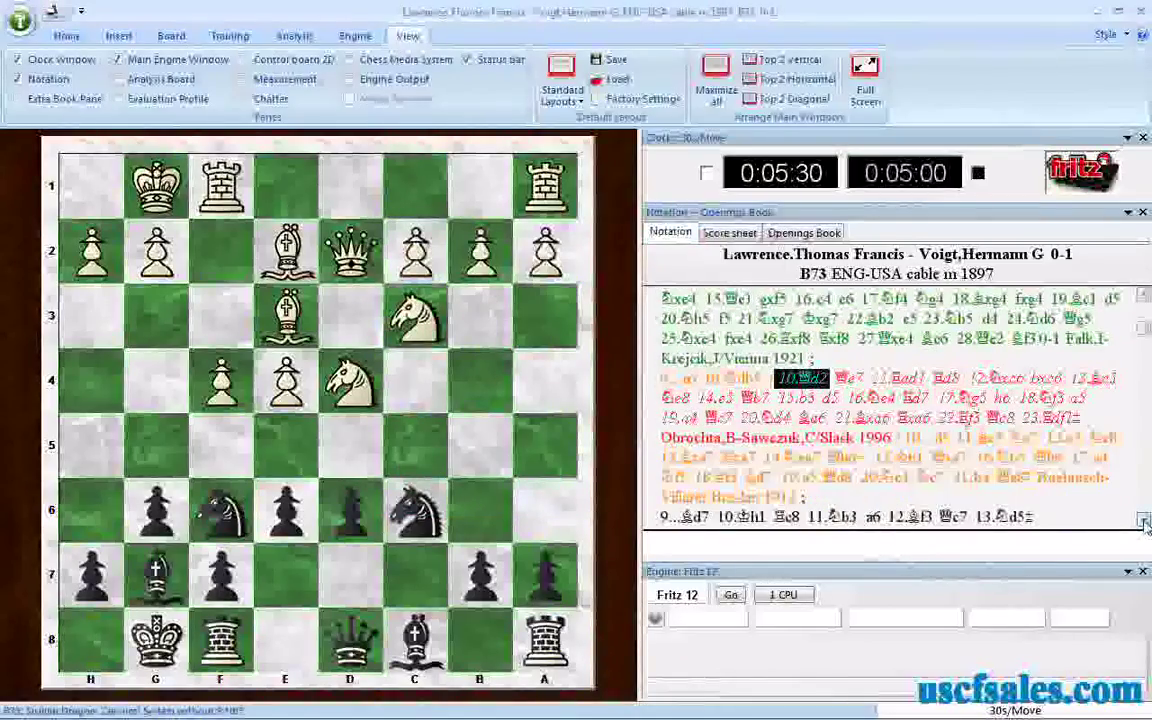
pyautogui.rightClick(690, 516)
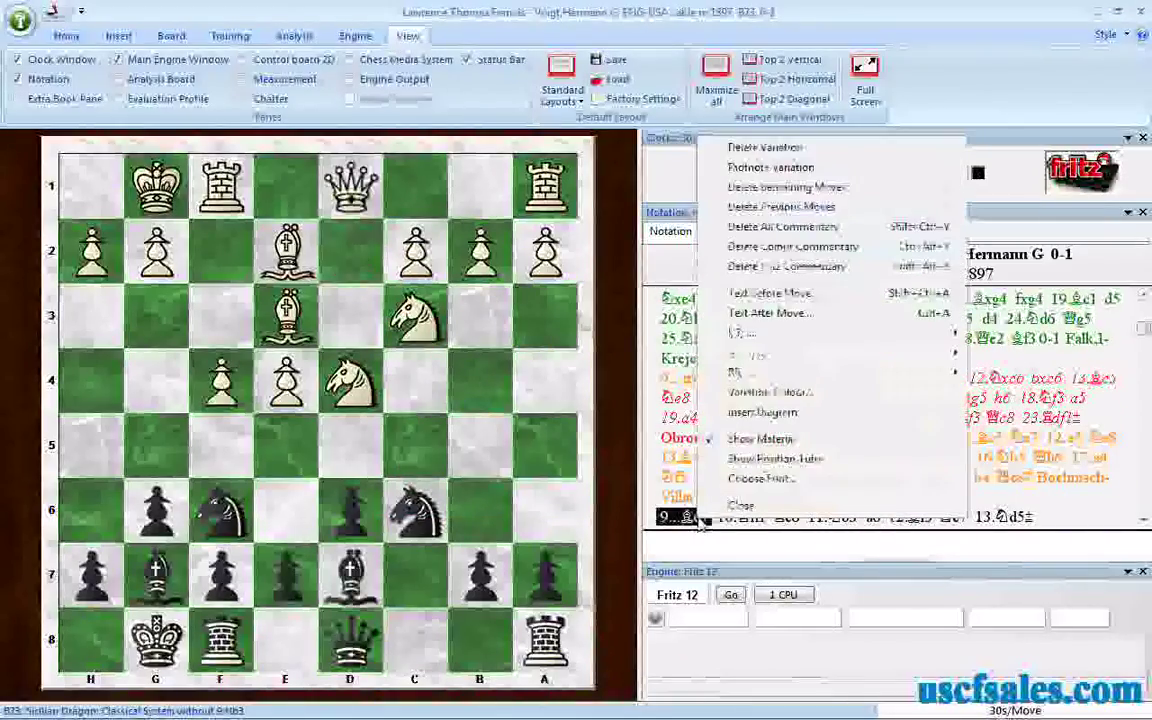
pyautogui.click(770, 392)
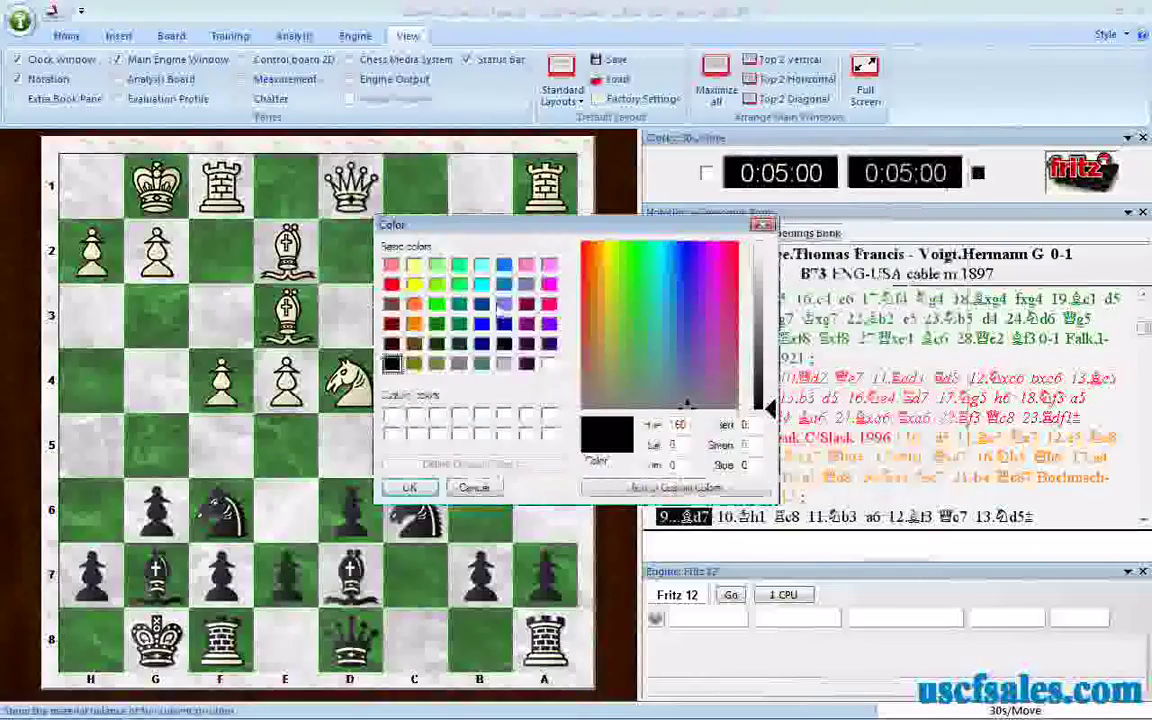
pyautogui.click(481, 323)
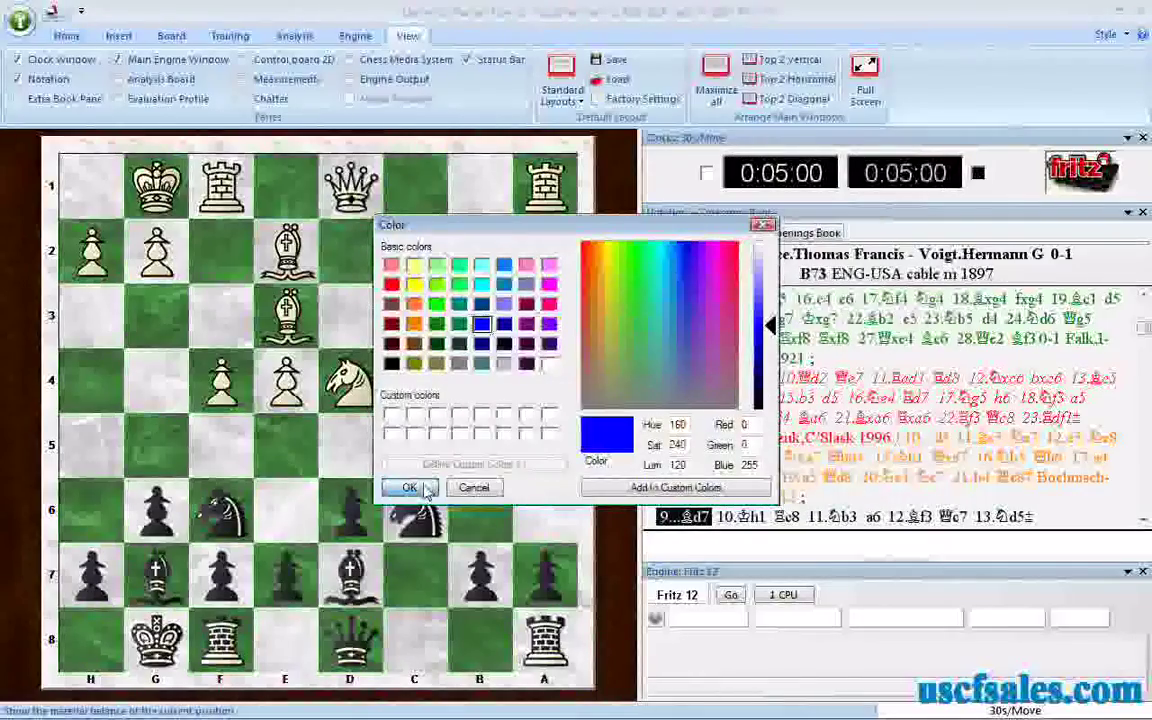
pyautogui.click(425, 490)
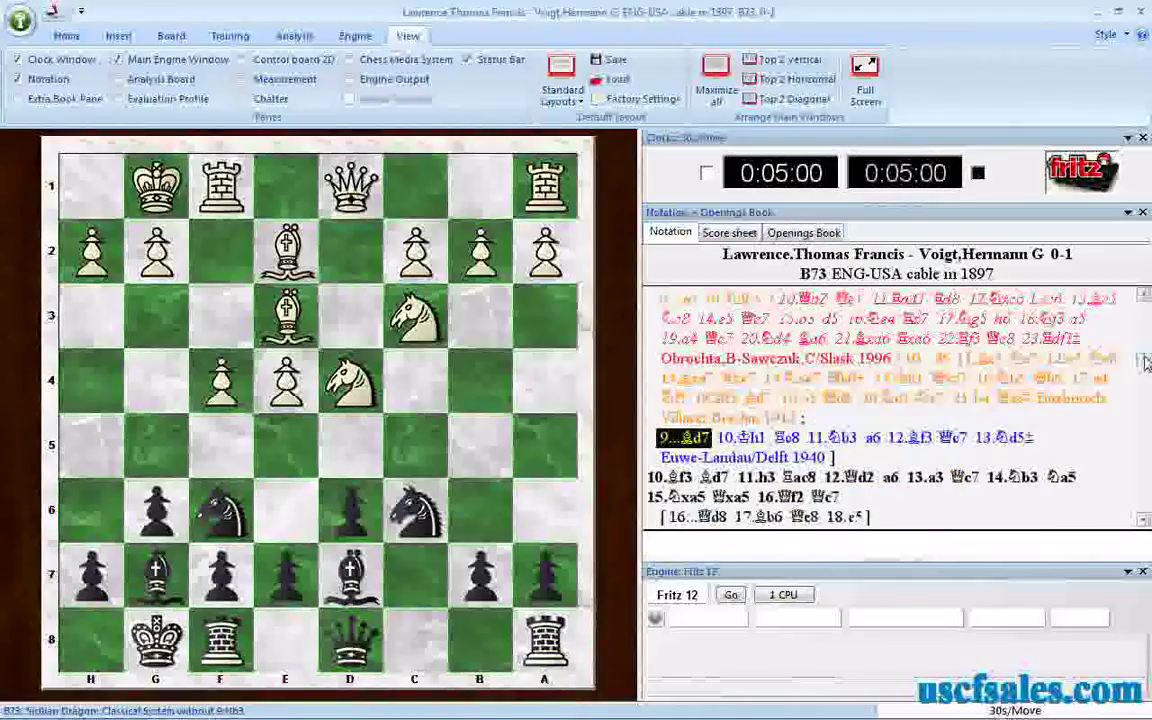
# - Save the recoloured game with Save > Replace, overwriting the original in the database
pyautogui.moveTo(1143, 340); pyautogui.dragTo(1144, 305)
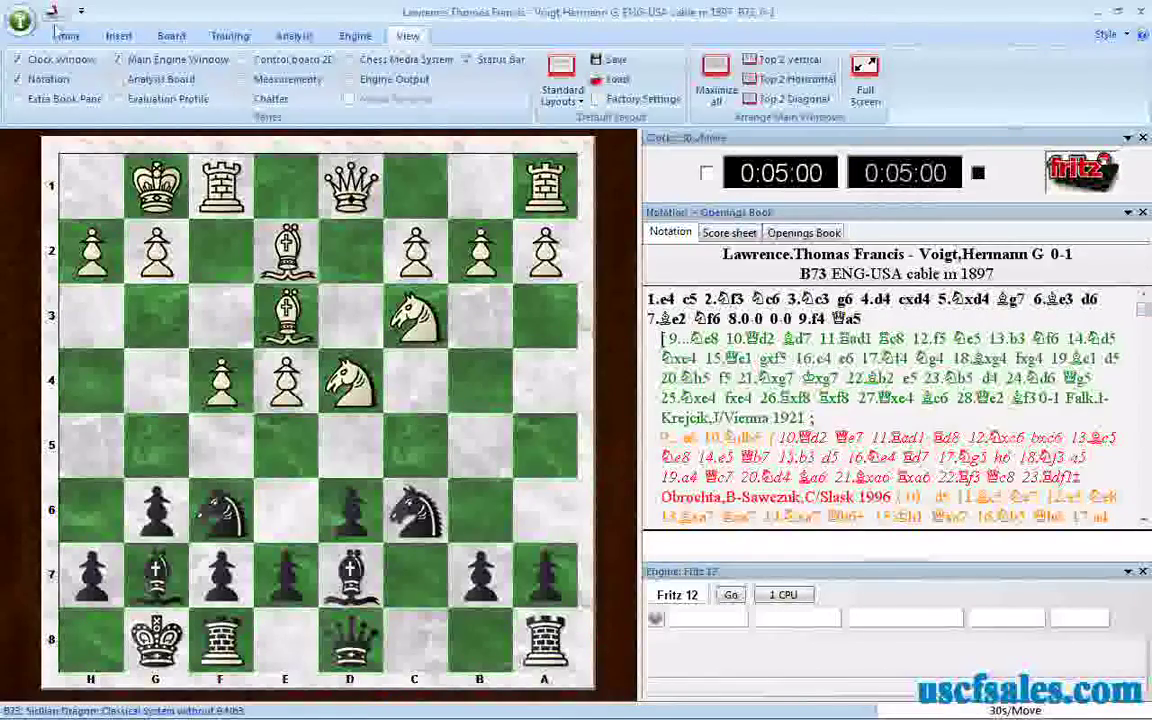
pyautogui.click(20, 20)
pyautogui.moveTo(45, 142)
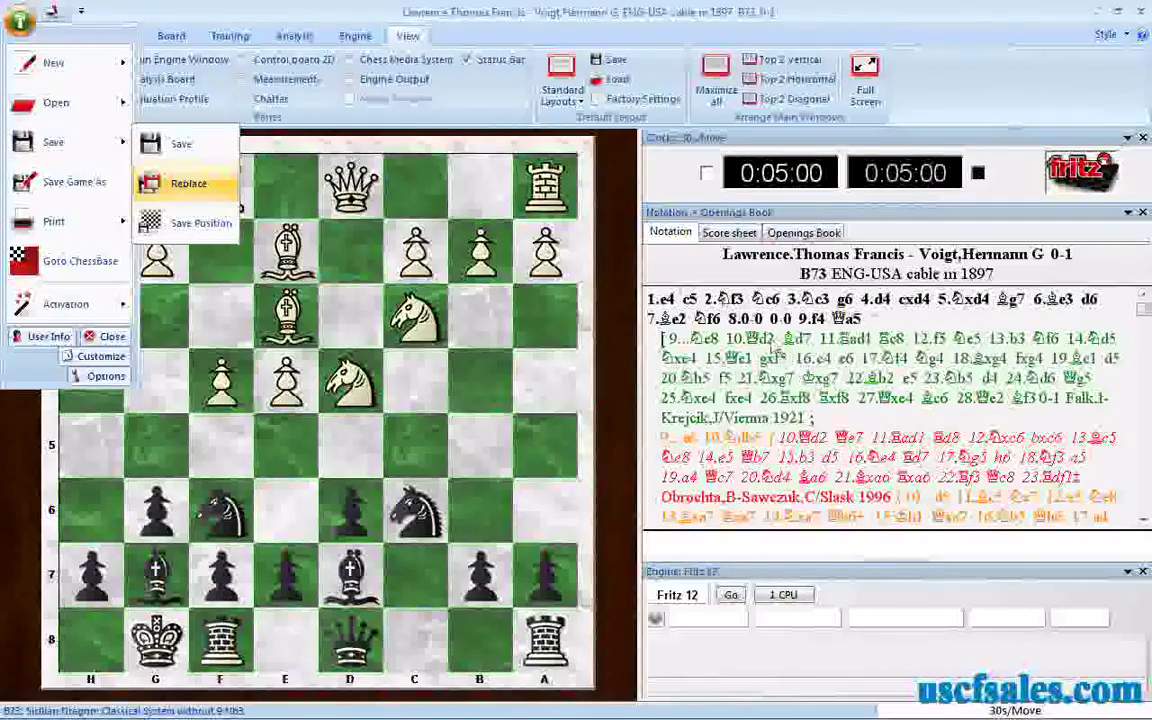
pyautogui.click(703, 22)
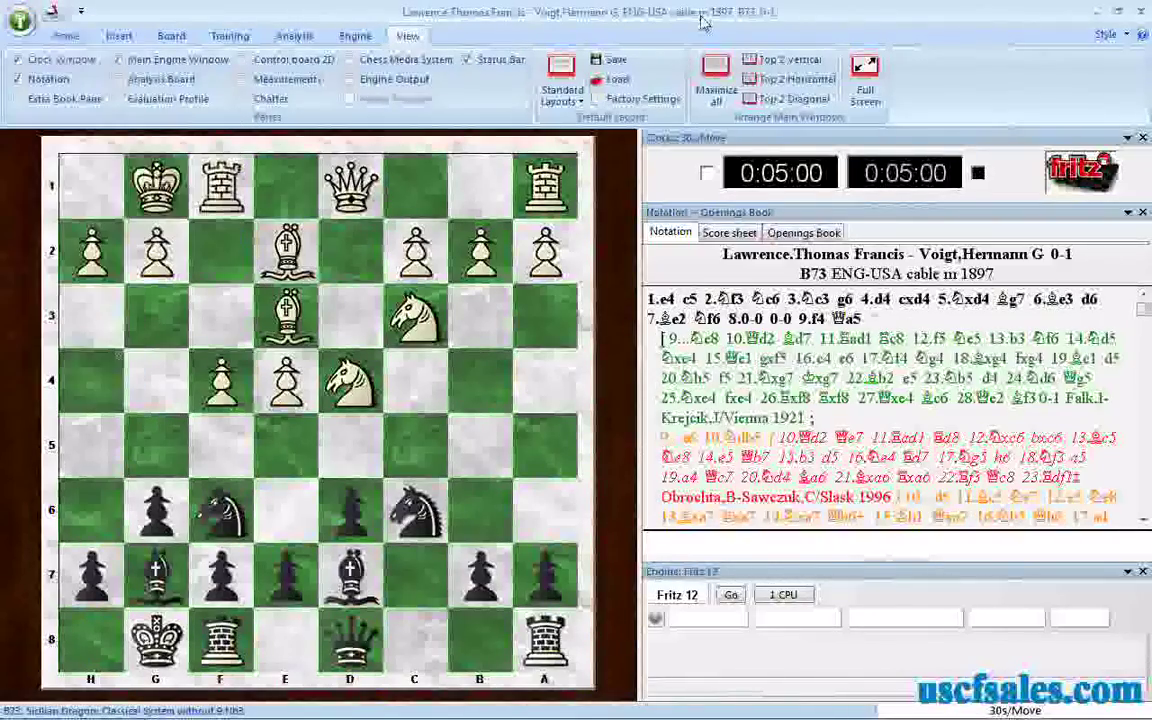
# - Load game 10915 from the Classical 1830-1899 database onto the board
pyautogui.moveTo(390, 710)
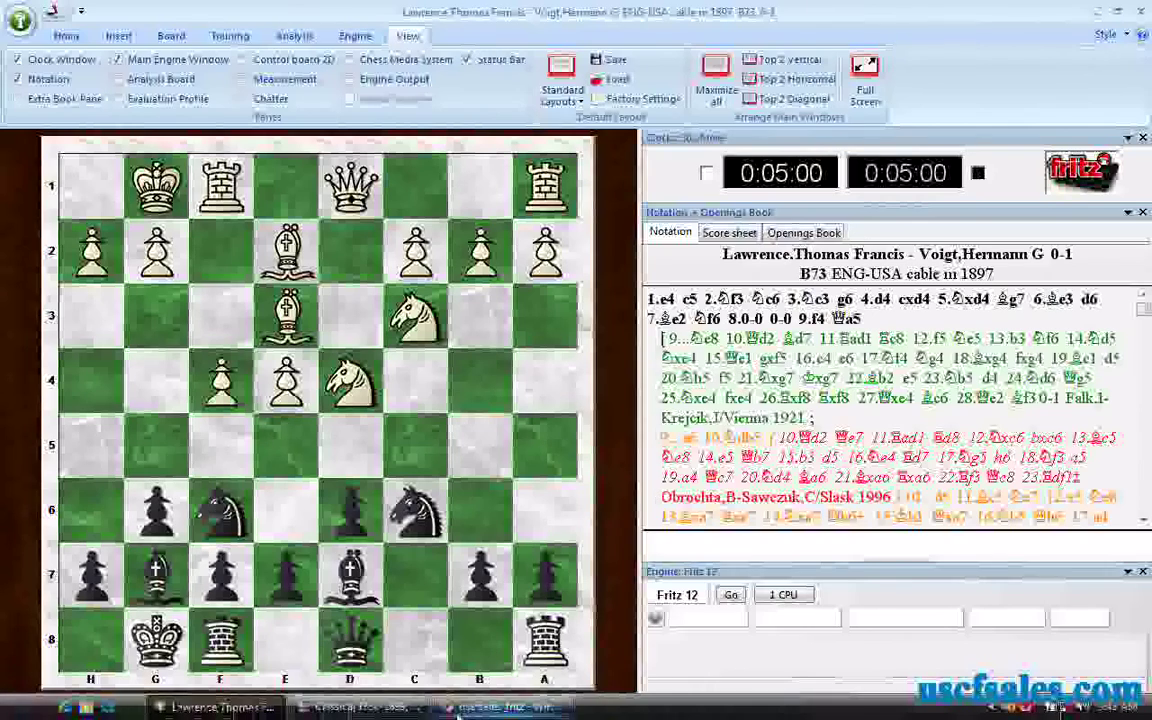
pyautogui.click(390, 710)
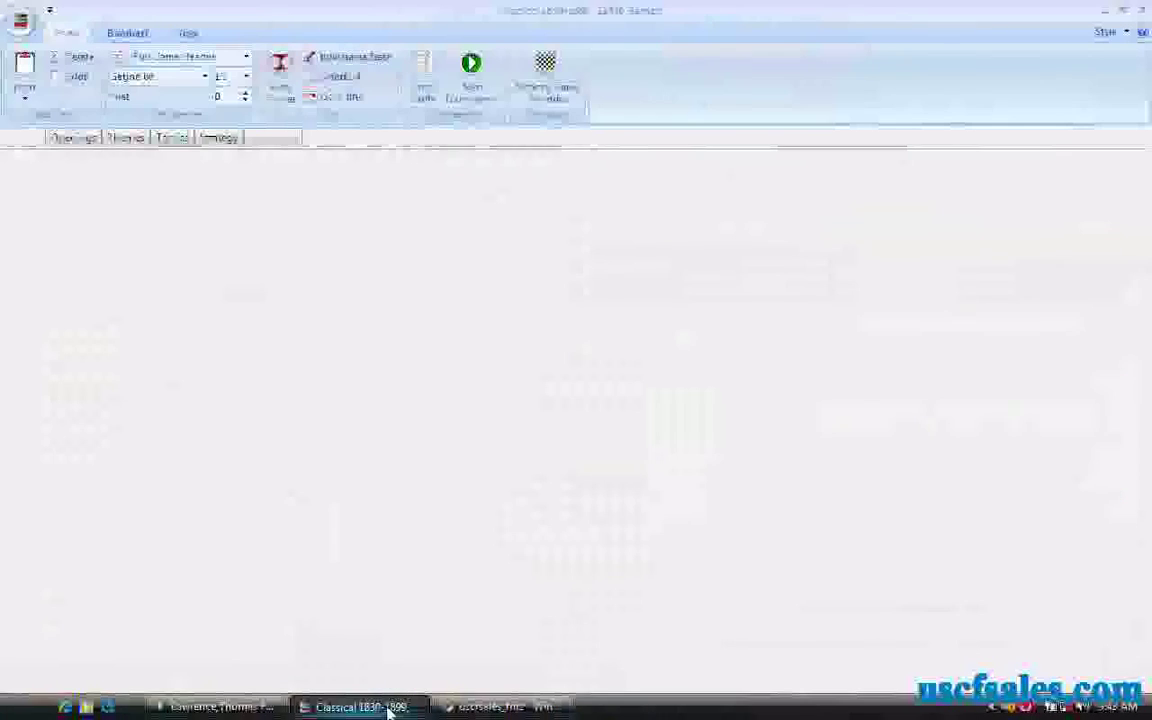
pyautogui.click(561, 364)
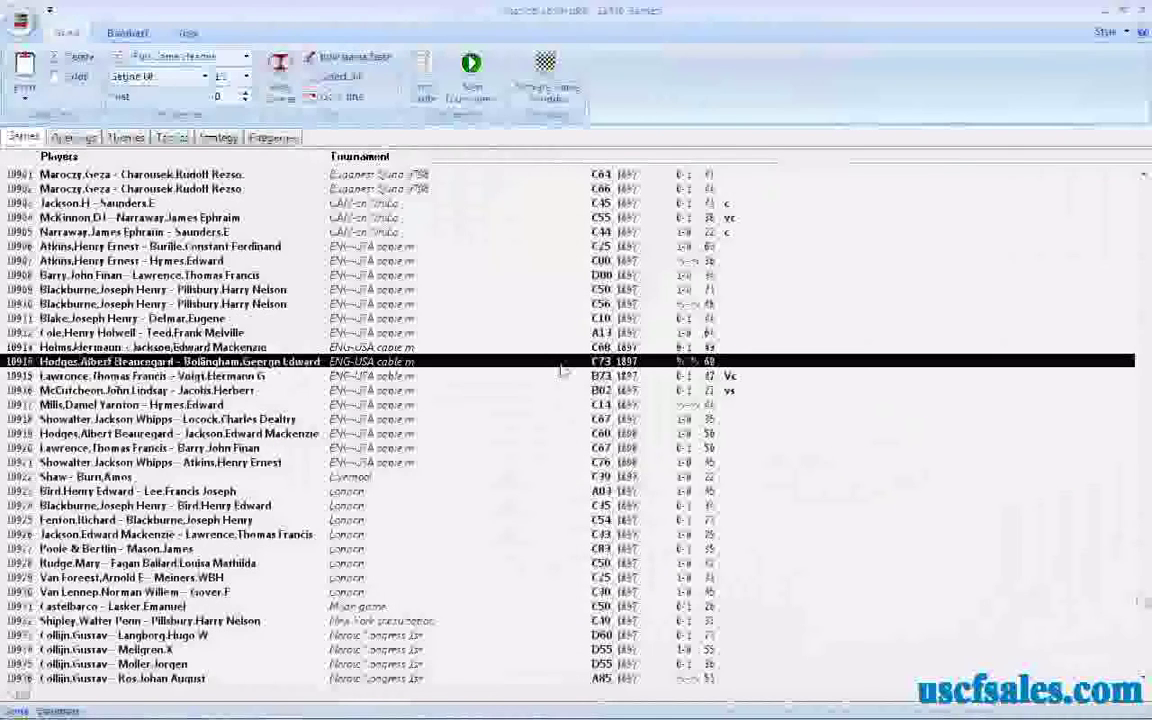
pyautogui.doubleClick(561, 364)
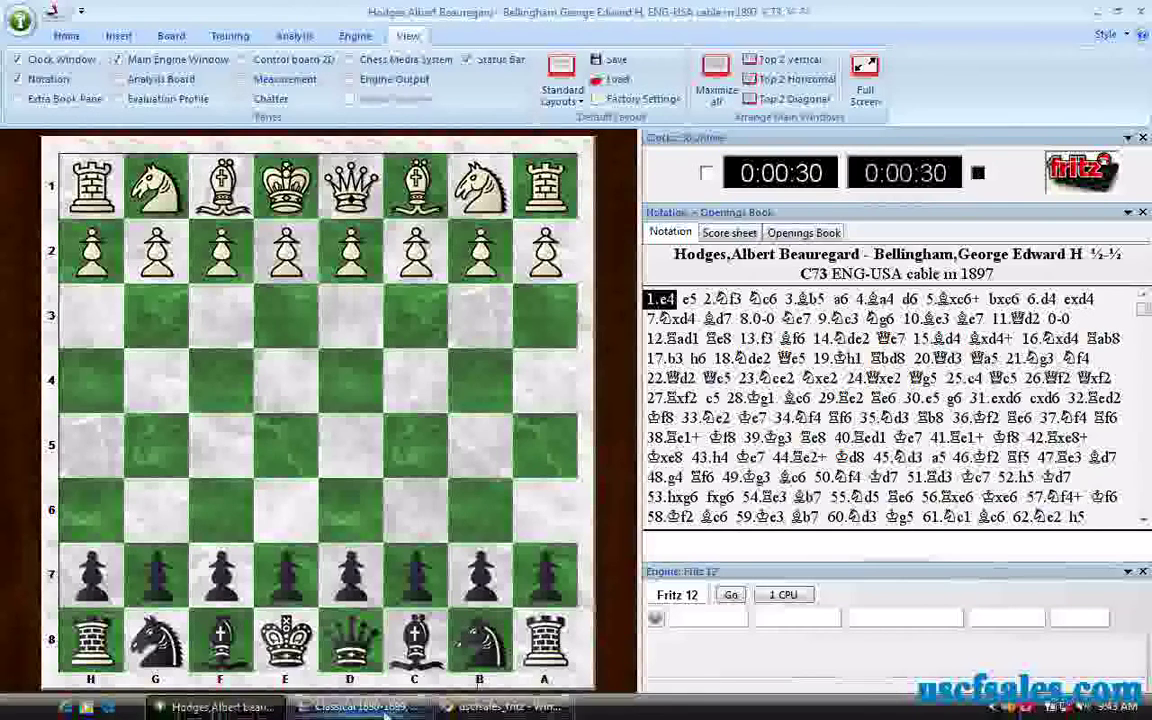
pyautogui.click(385, 711)
pyautogui.click(624, 378)
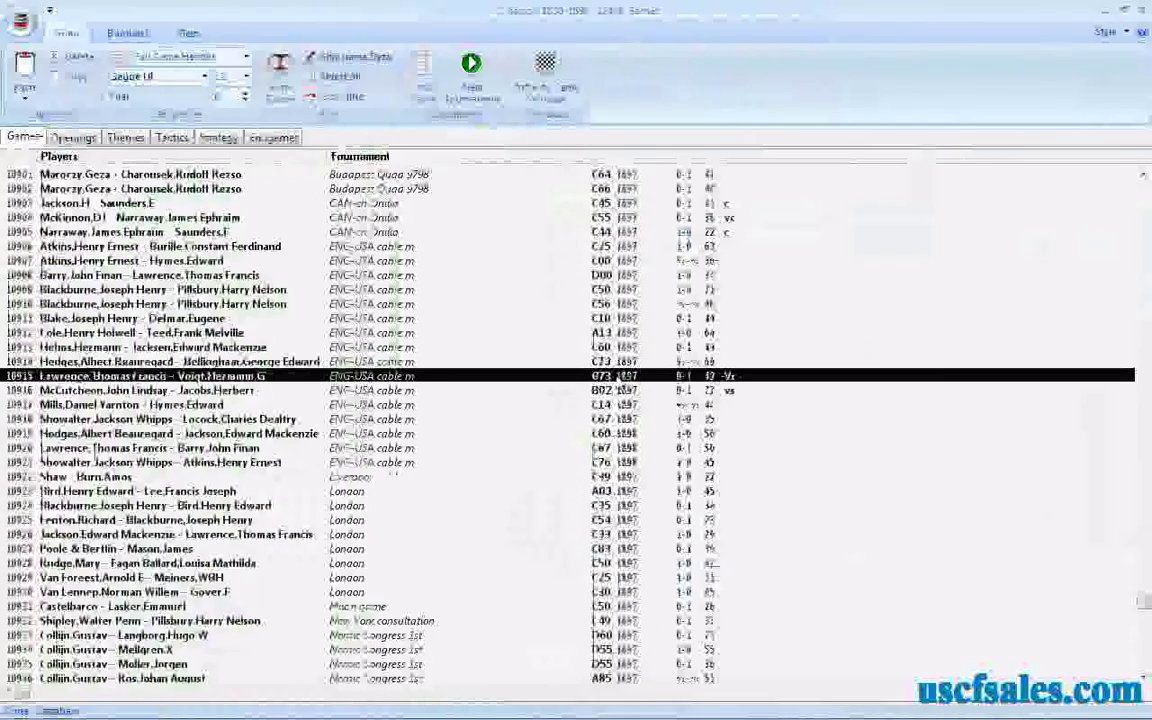
pyautogui.doubleClick(624, 378)
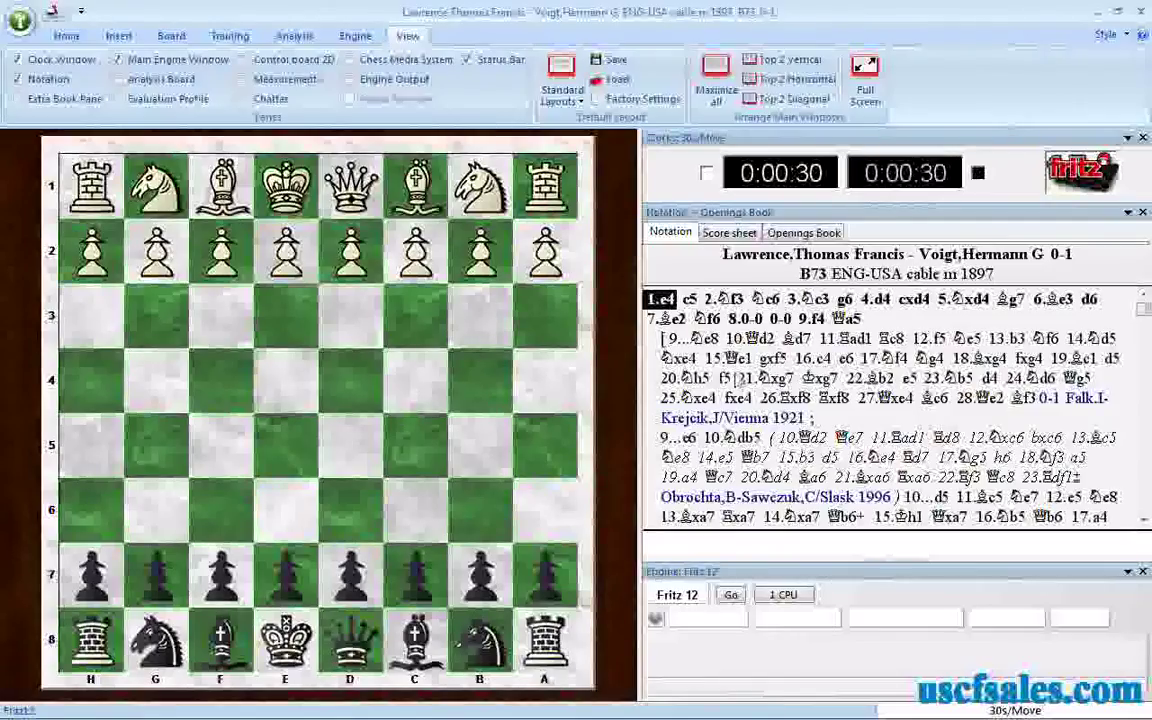
# - Colour the 9...Ne8 sideline orange
pyautogui.rightClick(728, 340)
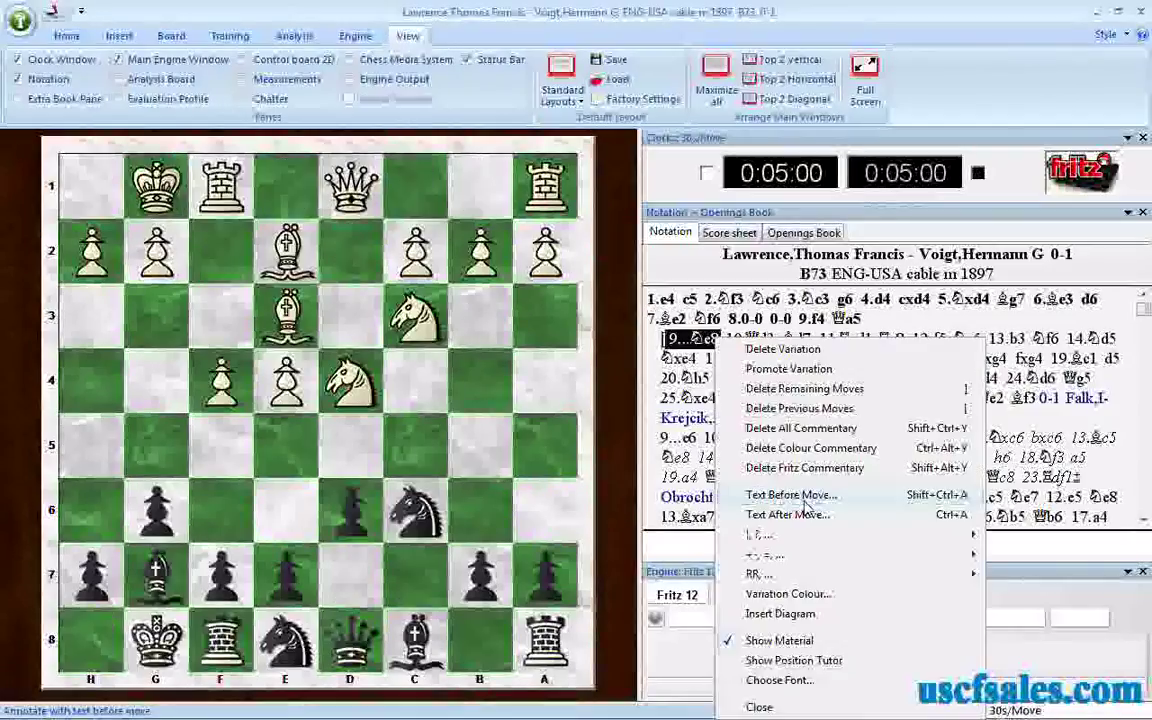
pyautogui.click(788, 594)
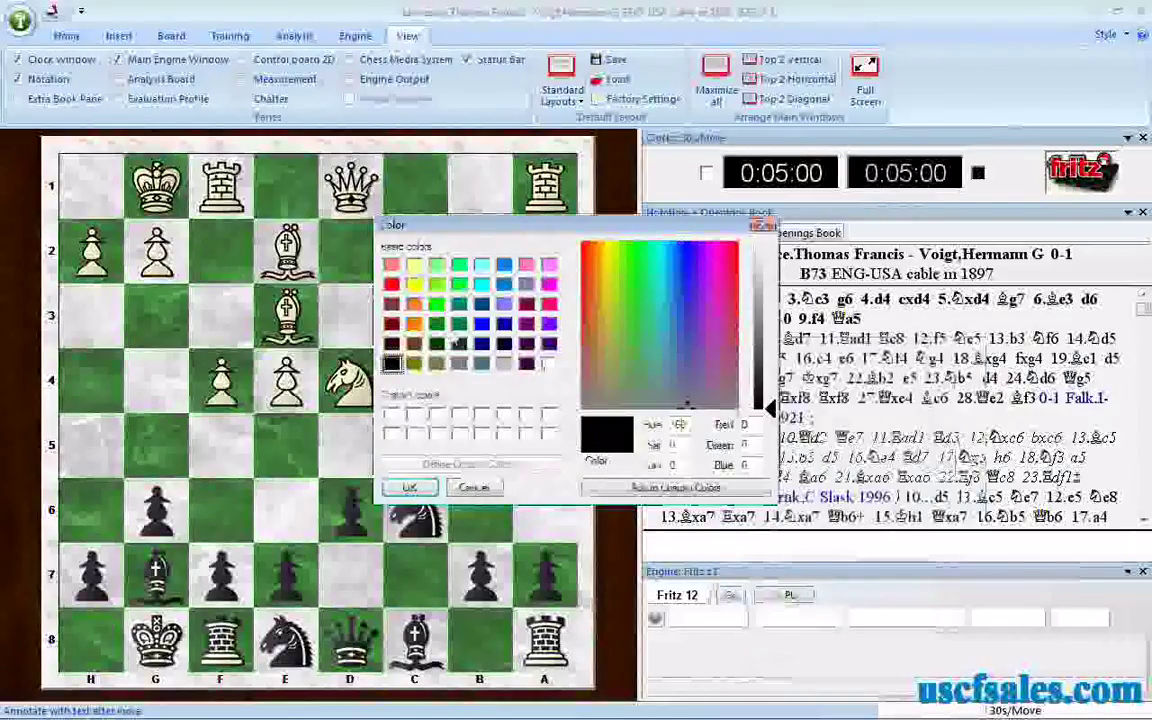
pyautogui.click(414, 323)
pyautogui.click(414, 487)
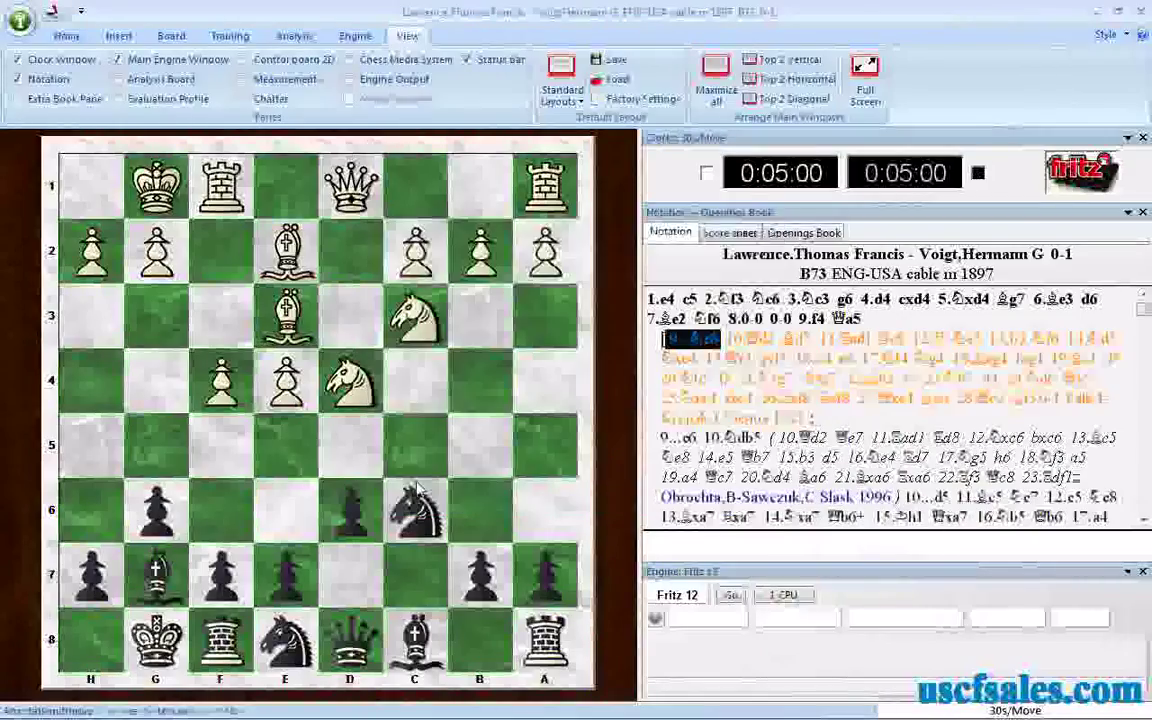
# - Colour the 9...c6 sideline dark green
pyautogui.rightClick(694, 437)
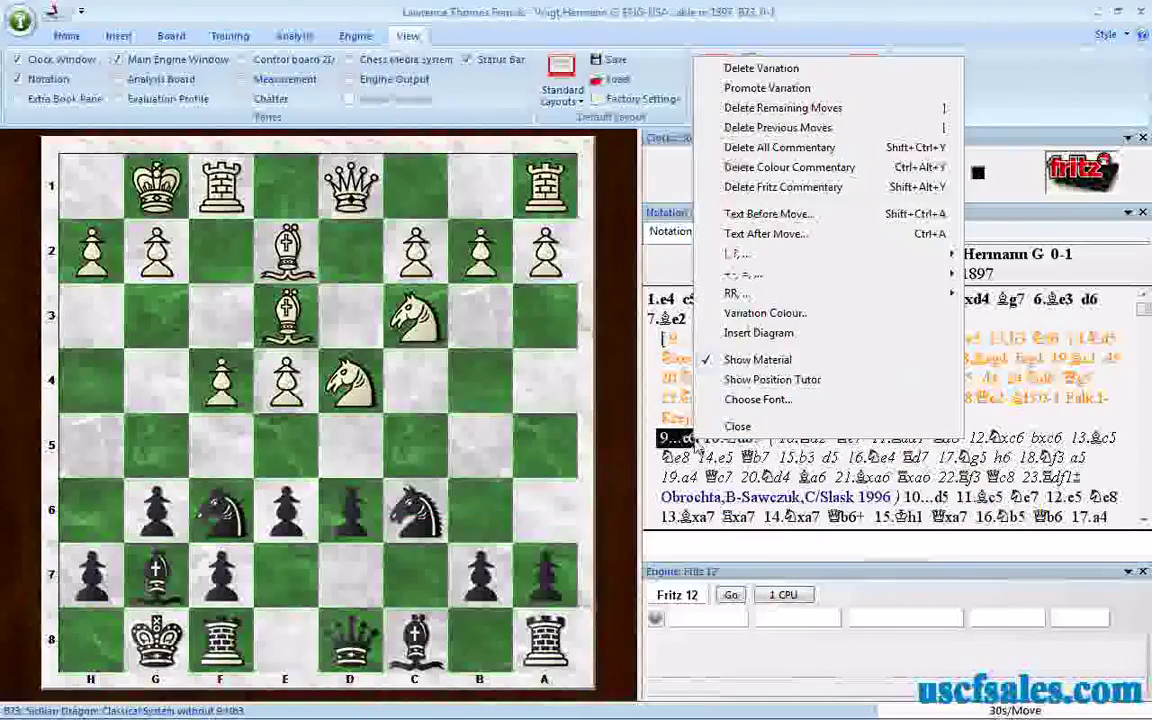
pyautogui.click(766, 313)
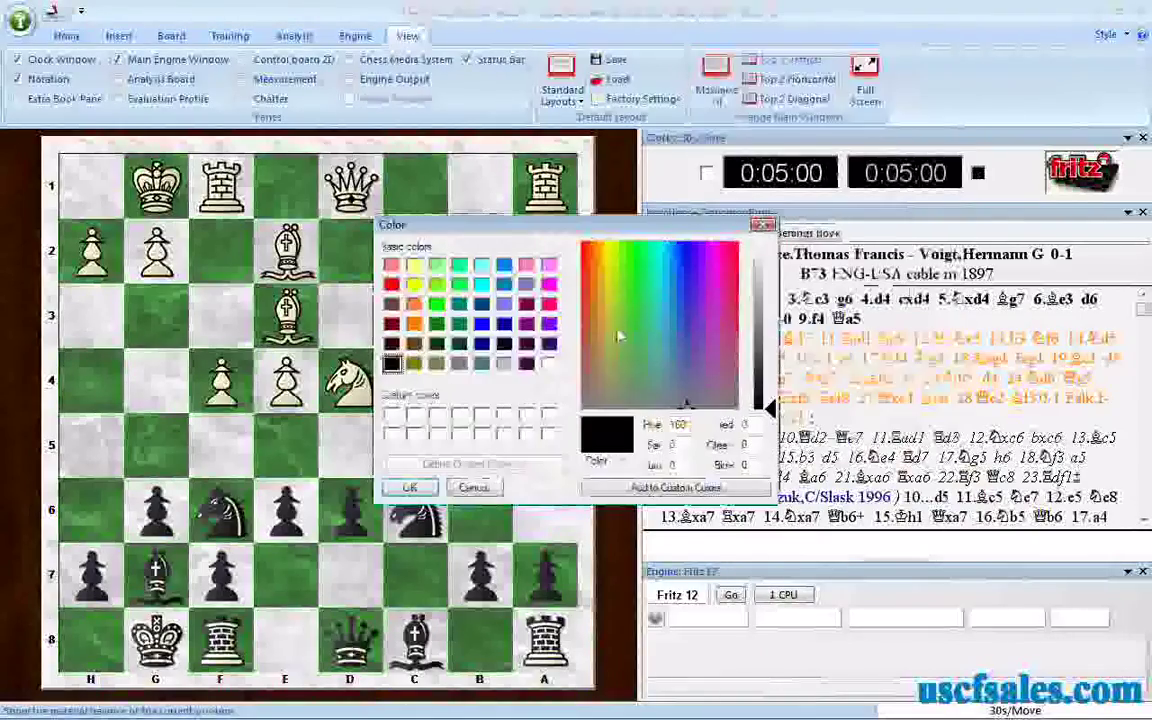
pyautogui.click(436, 323)
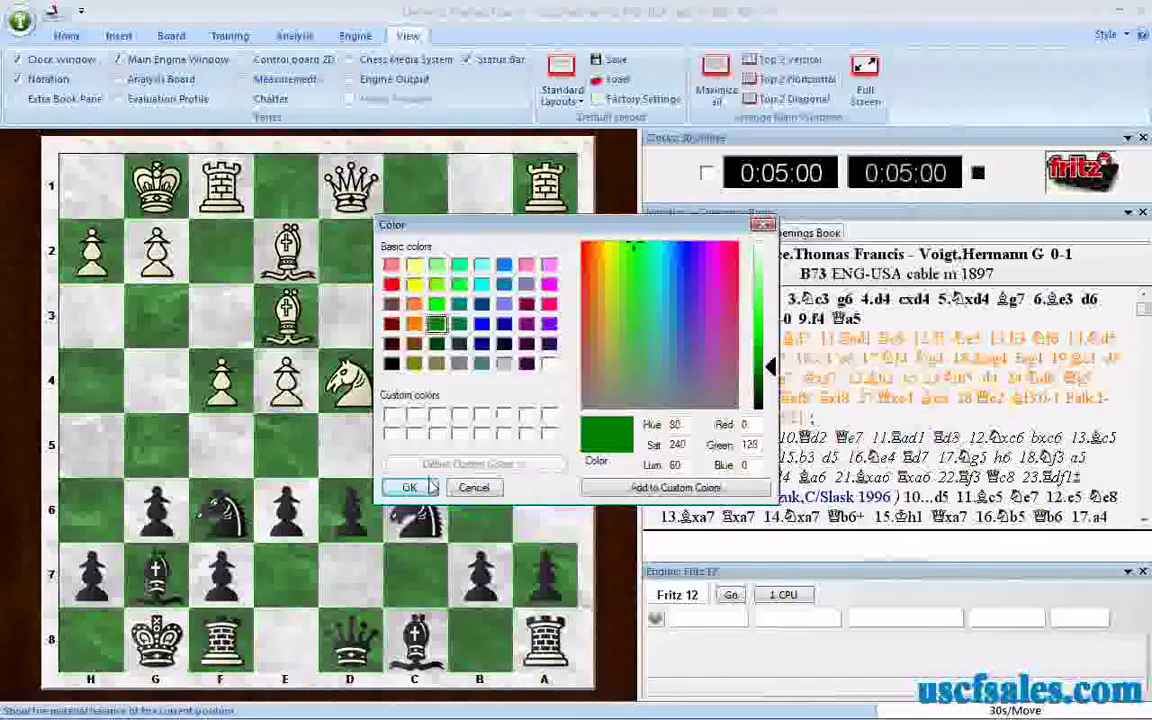
pyautogui.click(431, 486)
# - Colour the 10.Qd2 sub-line blue and check the result
pyautogui.rightClick(828, 437)
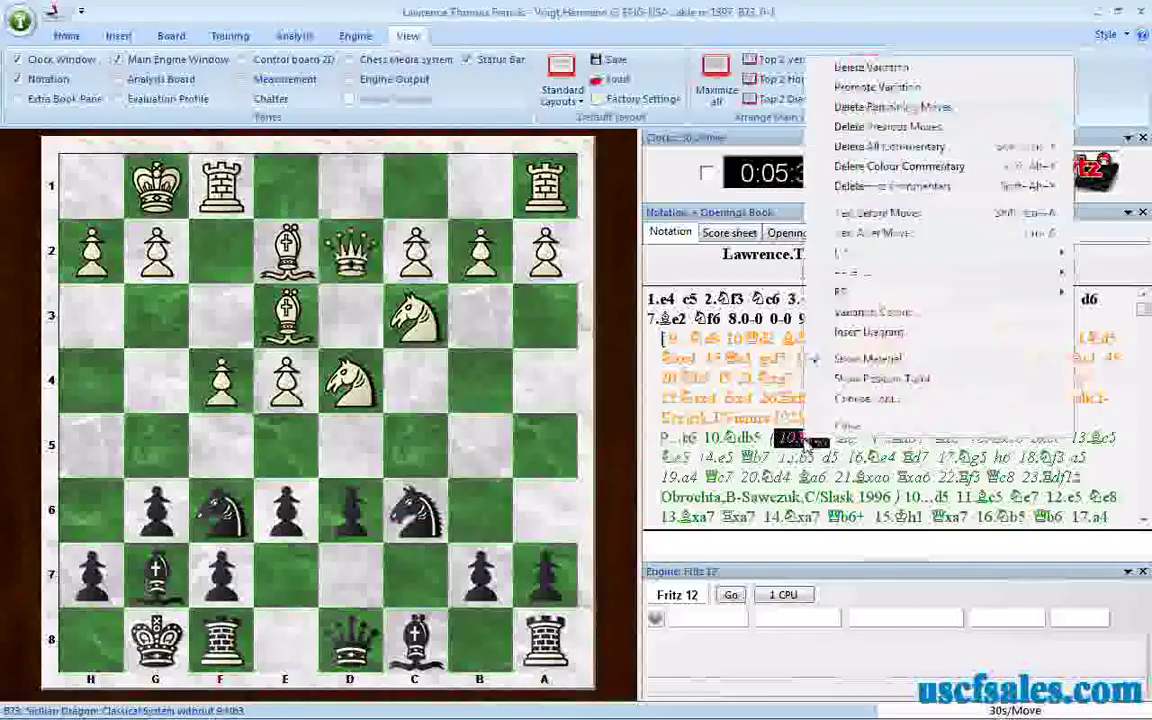
pyautogui.click(860, 312)
pyautogui.click(481, 323)
pyautogui.click(409, 487)
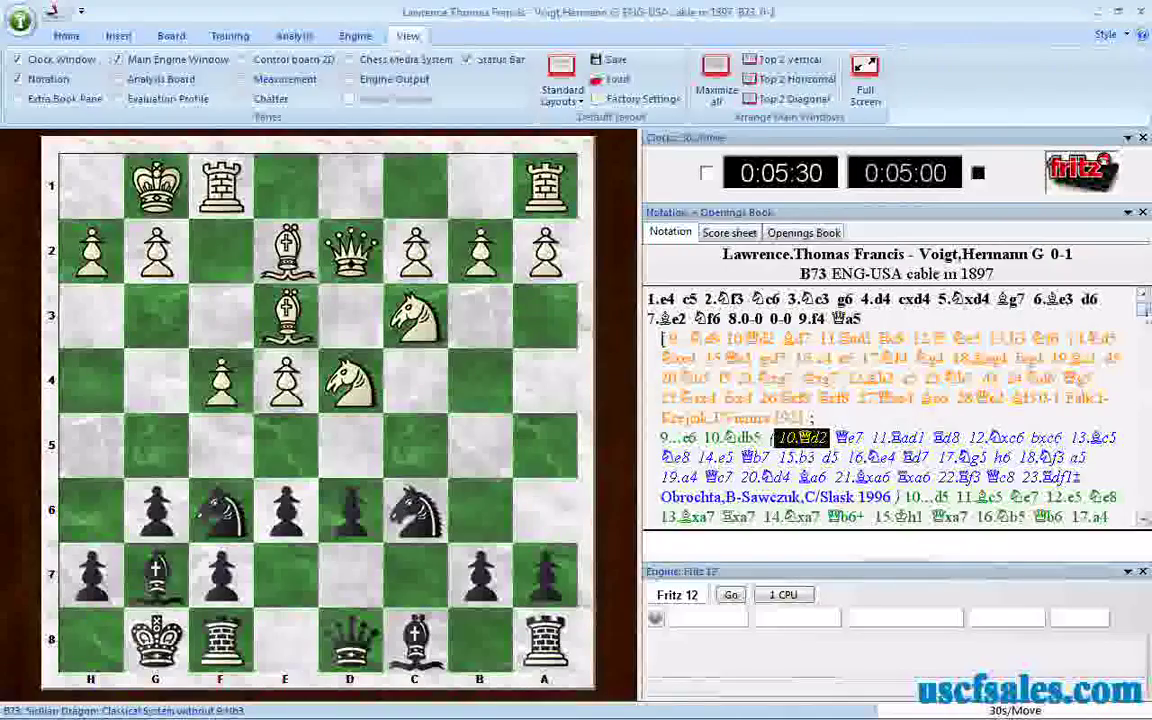
pyautogui.scroll(-3, 895, 410)
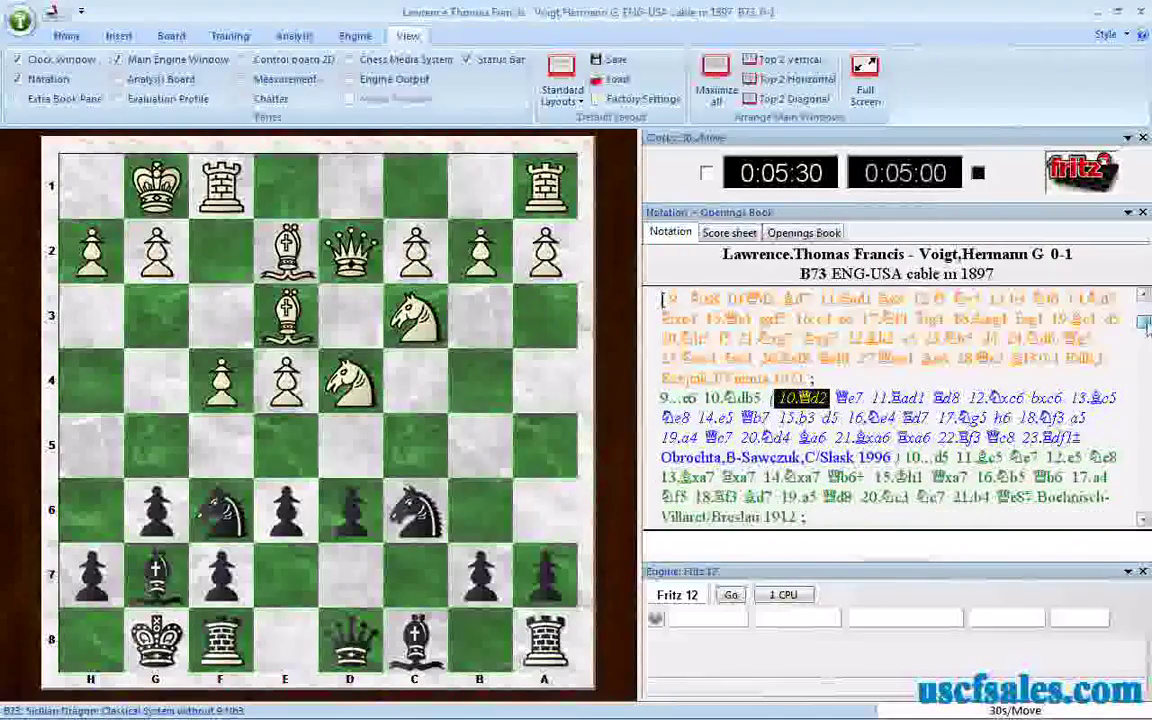
pyautogui.scroll(2, 895, 410)
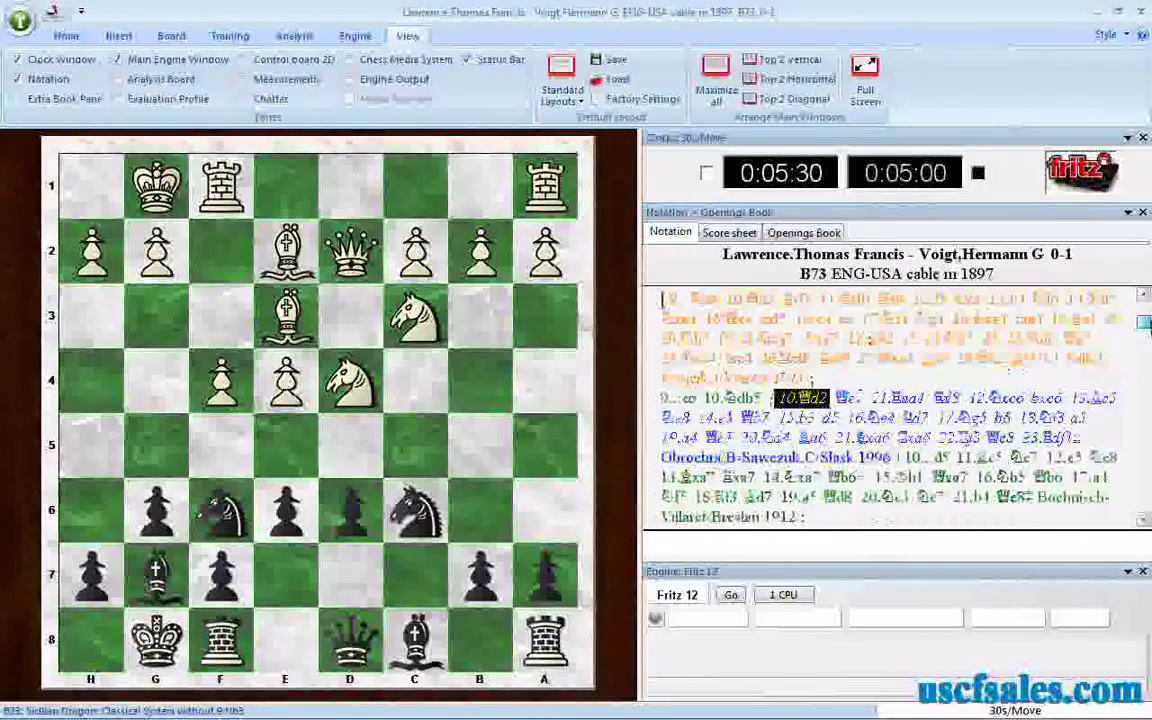
pyautogui.scroll(2, 1118, 365)
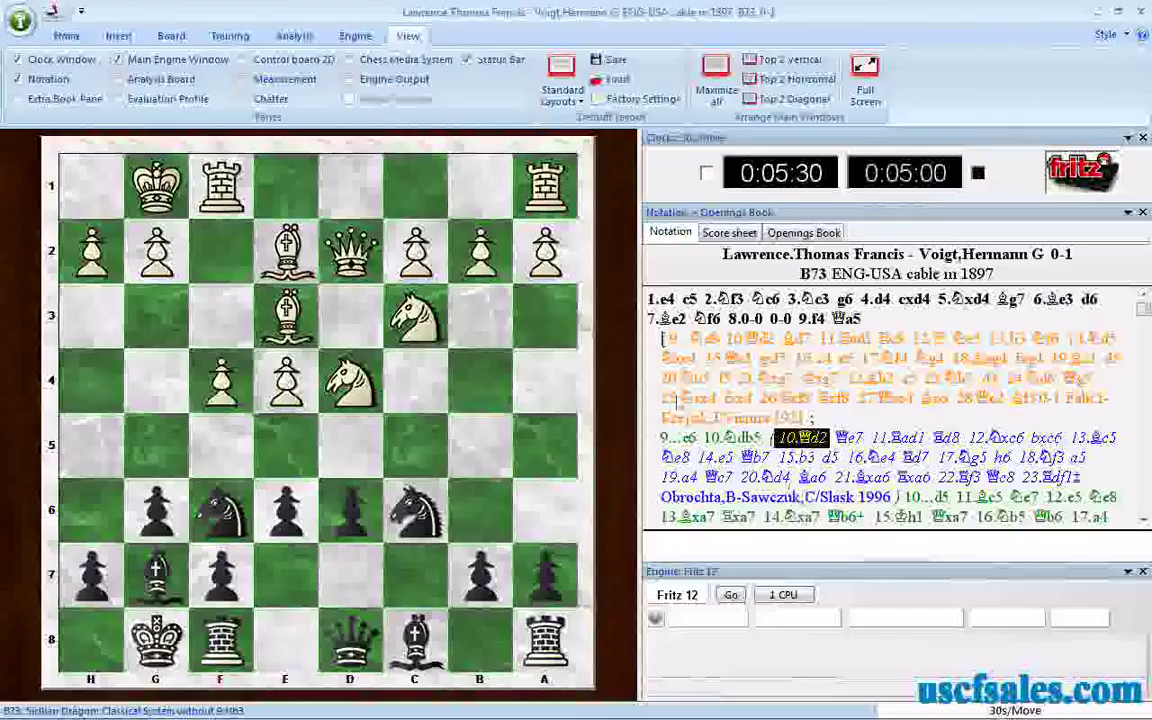